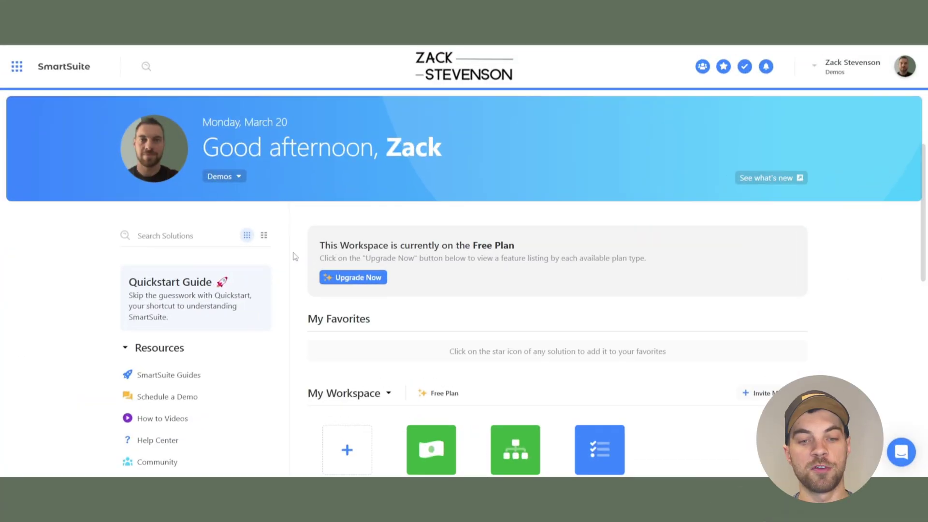
# Create a blank solution from scratch and name it 'Standard Operating Procedures'
pyautogui.scroll(-3, 291, 256)
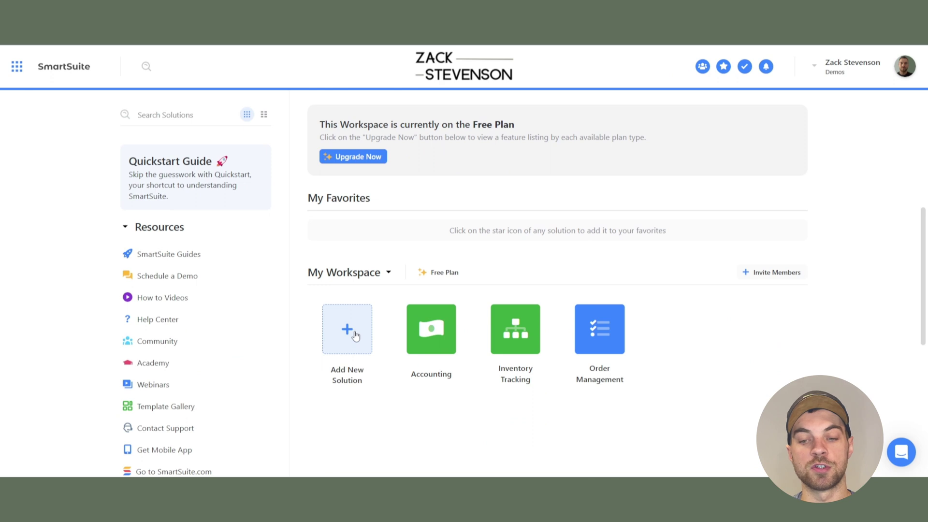
pyautogui.click(355, 335)
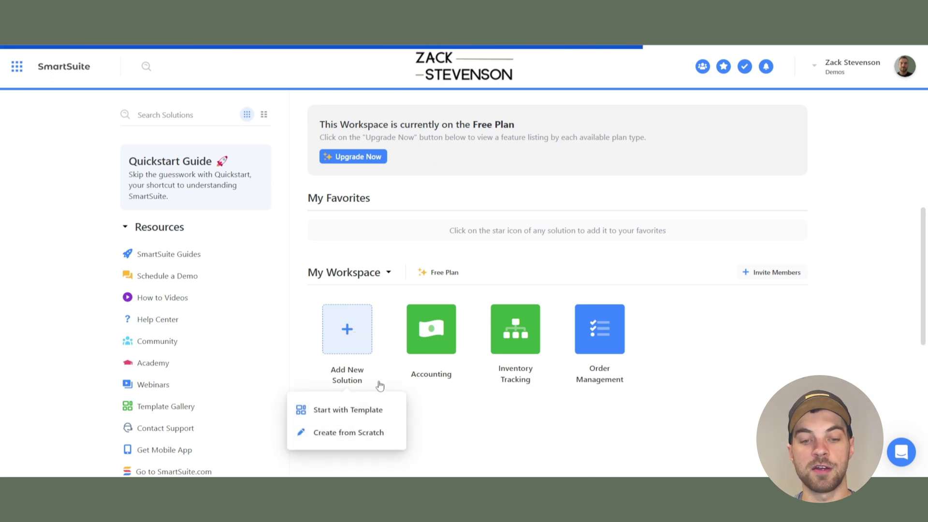
pyautogui.click(350, 437)
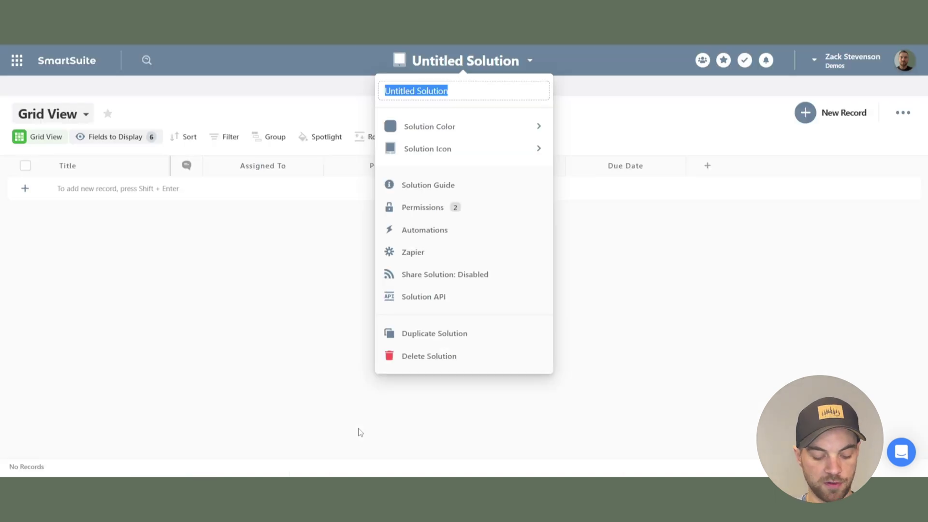
pyautogui.write('Stand')
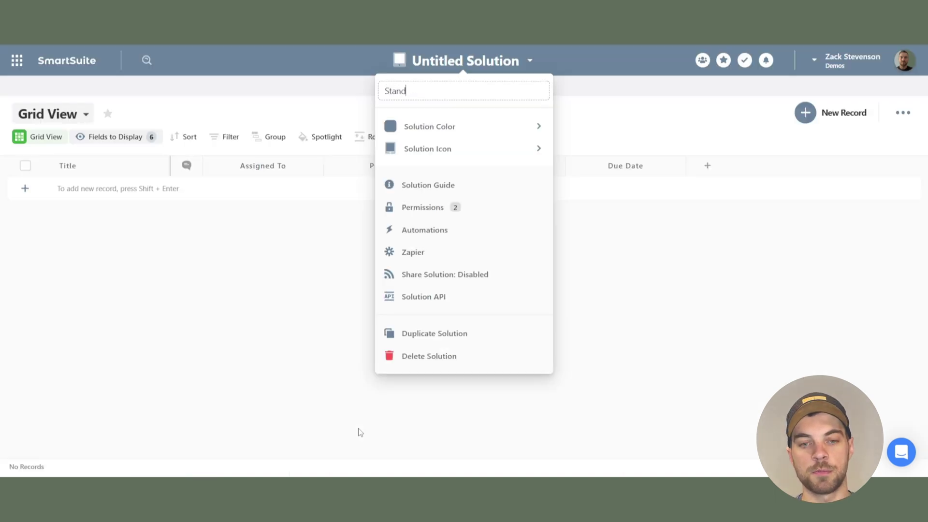
pyautogui.write('ard Operating Procedures')
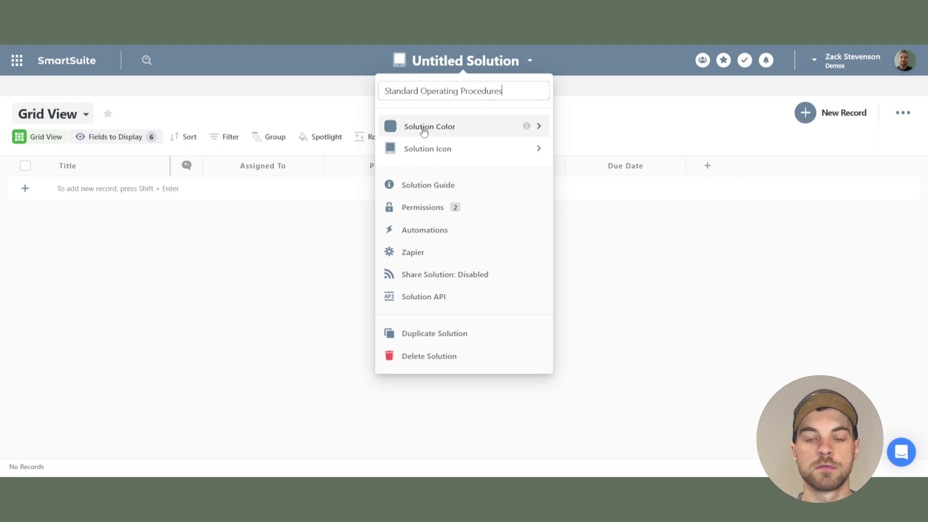
pyautogui.moveTo(453, 154)
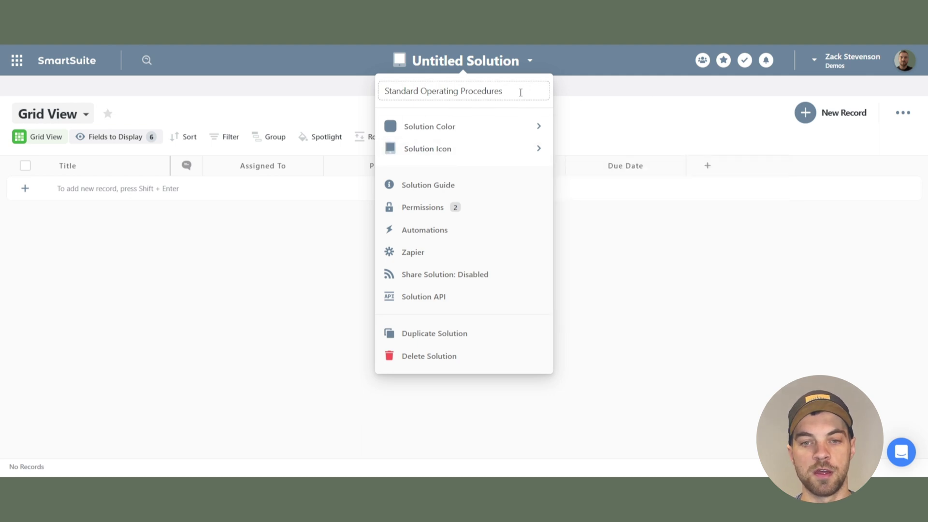
pyautogui.press('Return')
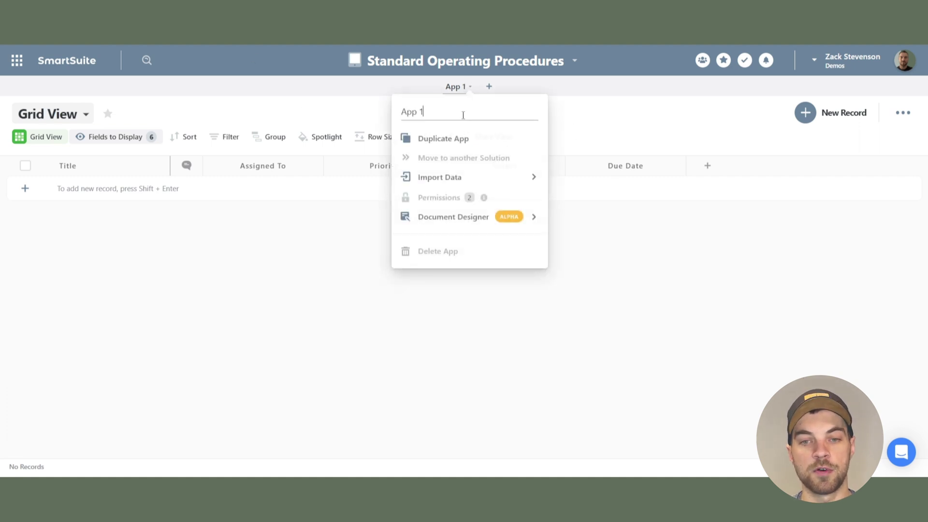
# Rename the App 1 app to 'Procedures'
pyautogui.click(468, 92)
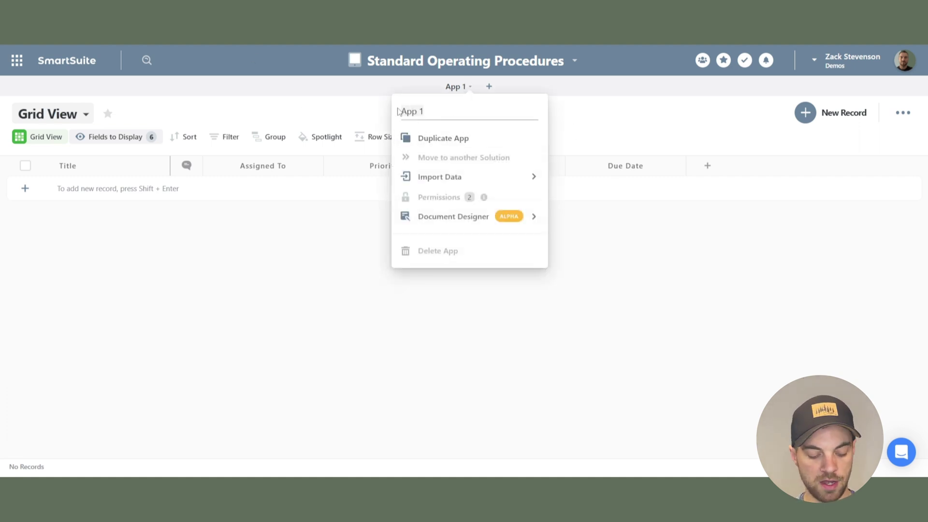
pyautogui.write('Pro')
pyautogui.write('cedures')
pyautogui.press('Return')
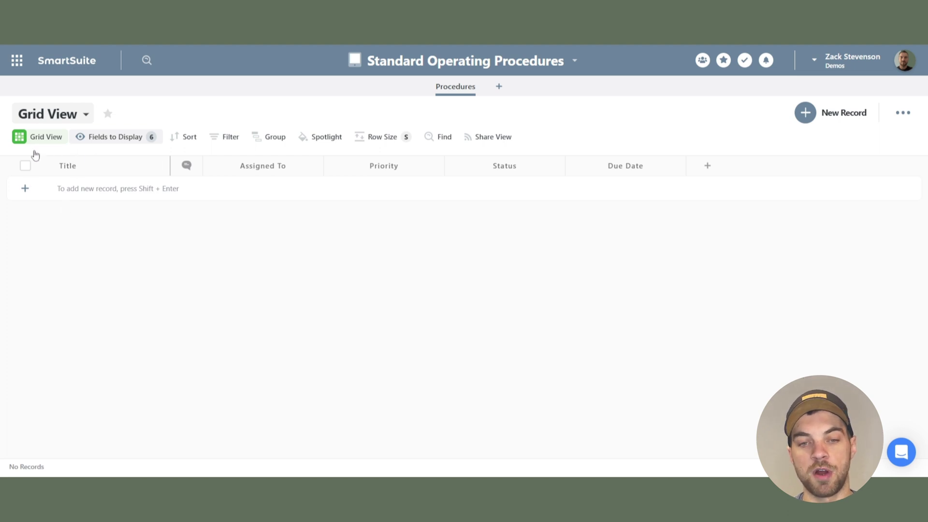
# In the Status field settings, rename the Backlog option to 'To Do'
pyautogui.click(296, 161)
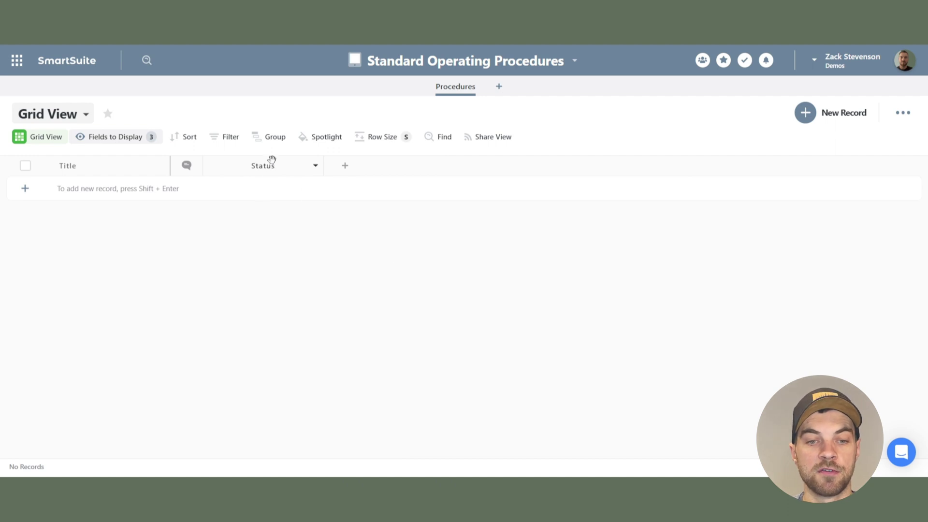
pyautogui.click(315, 167)
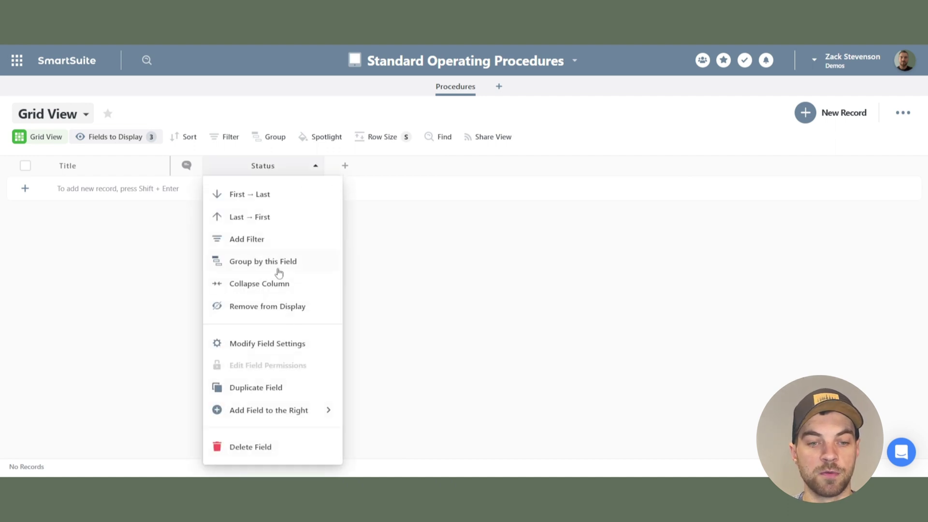
pyautogui.click(290, 344)
pyautogui.scroll(-2, 321, 300)
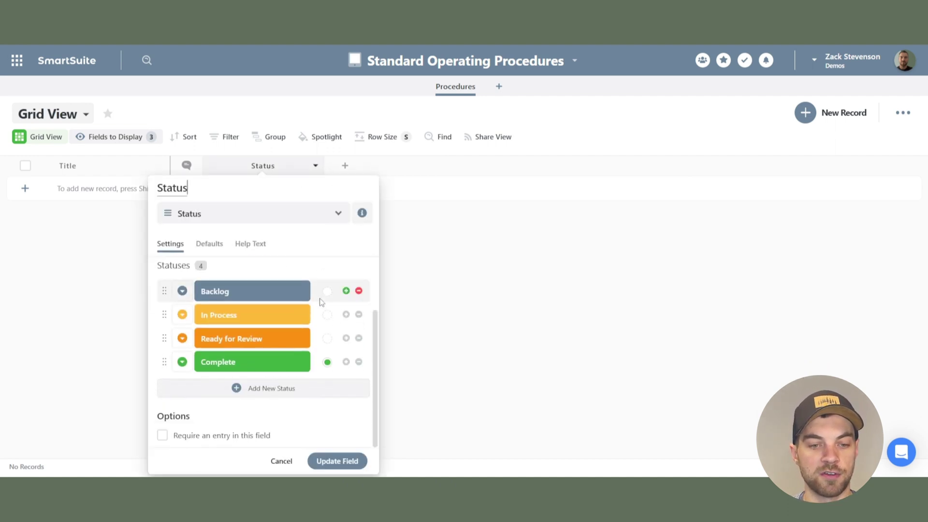
pyautogui.click(213, 290)
pyautogui.doubleClick(213, 289)
pyautogui.write('To Do')
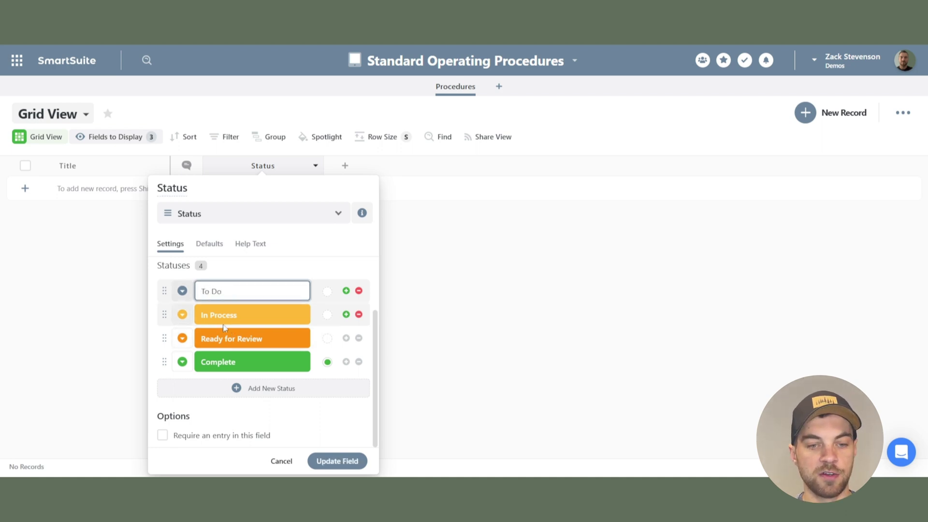
# Remove the Ready for Review status, add an Archive option, and save the Status field
pyautogui.click(358, 337)
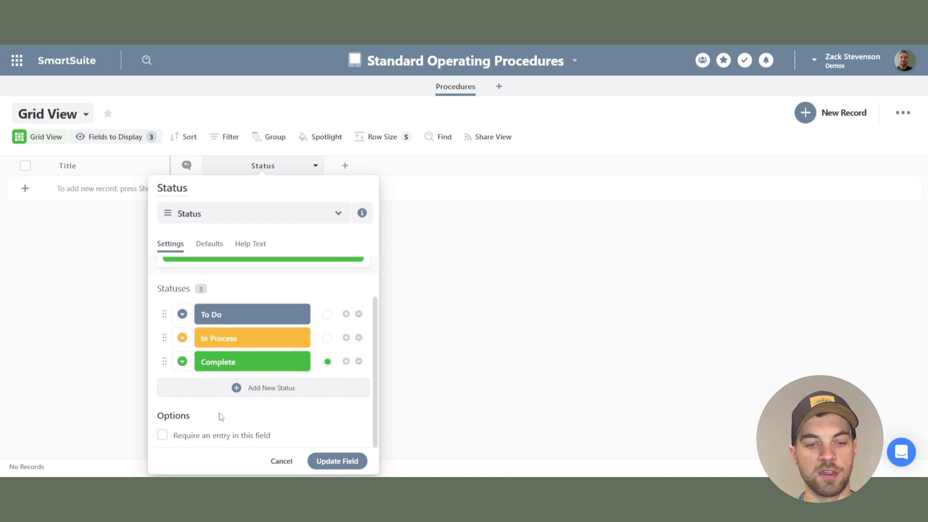
pyautogui.click(250, 388)
pyautogui.write('Archive')
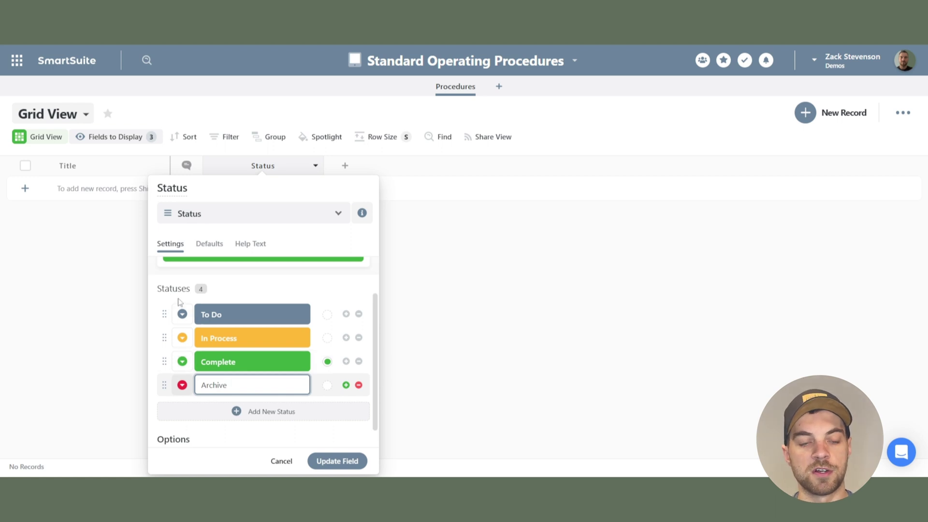
pyautogui.scroll(-1, 245, 346)
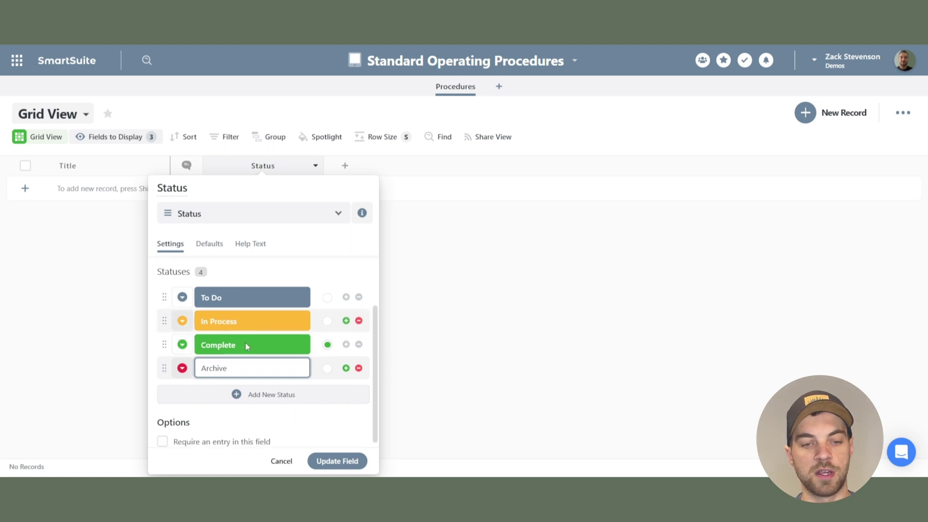
pyautogui.click(326, 460)
# Rename the Title field to 'Procedure' and widen its column slightly
pyautogui.click(97, 166)
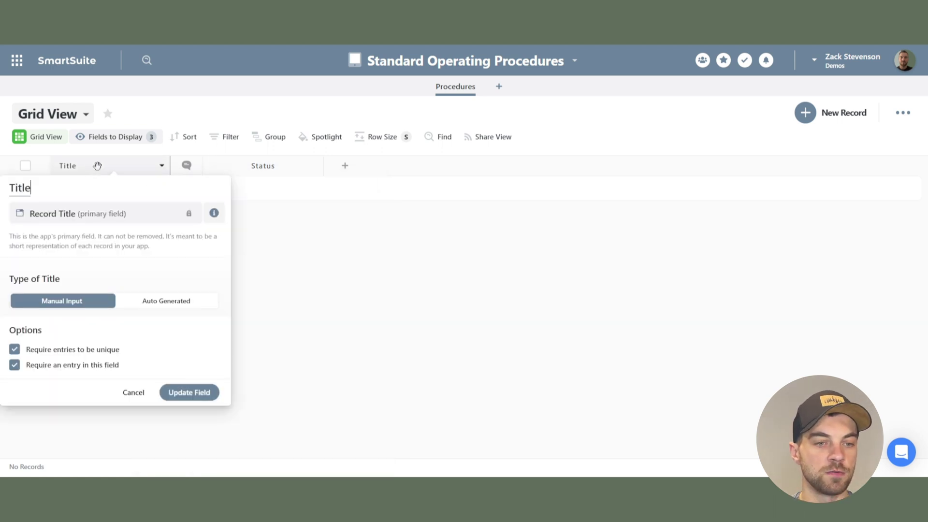
pyautogui.hotkey('ctrl', 'a')
pyautogui.write('Procedure')
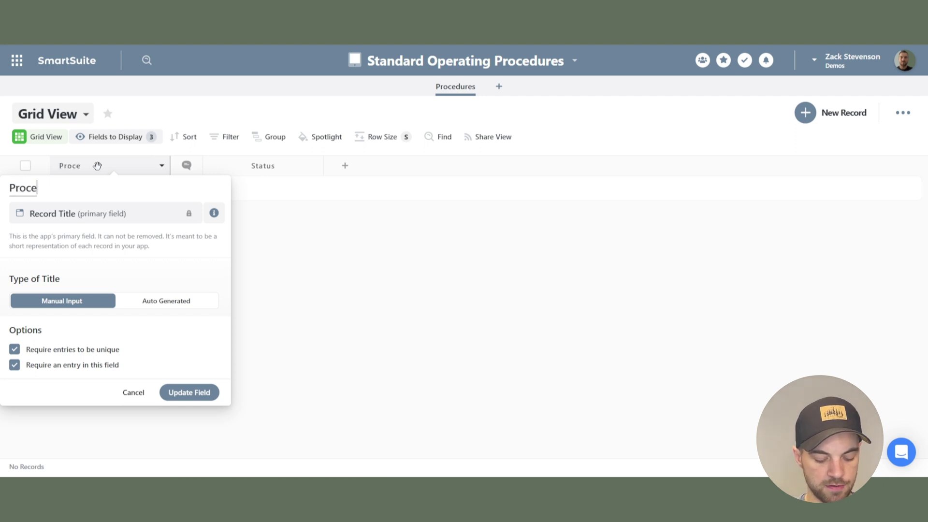
pyautogui.click(201, 392)
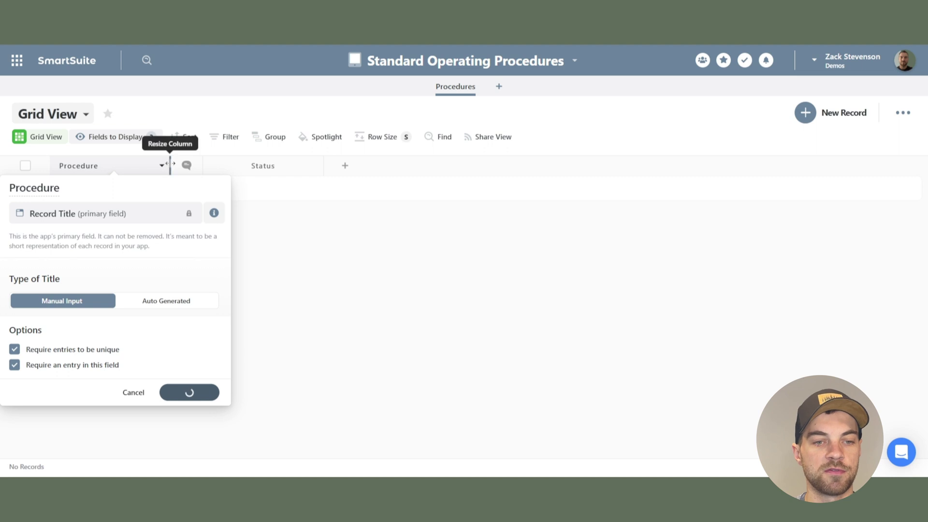
pyautogui.moveTo(173, 163); pyautogui.dragTo(176, 164)
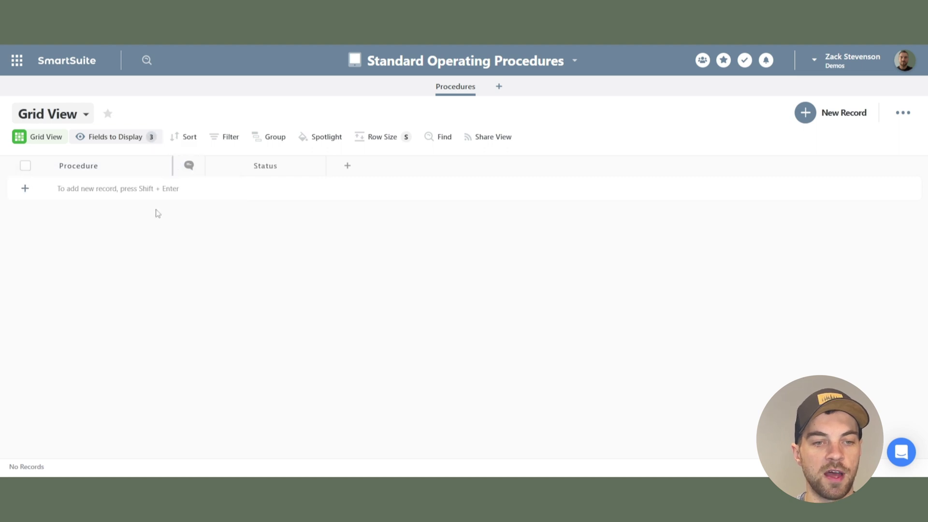
# Show the Description and Last Updated fields as columns in the grid
pyautogui.click(108, 142)
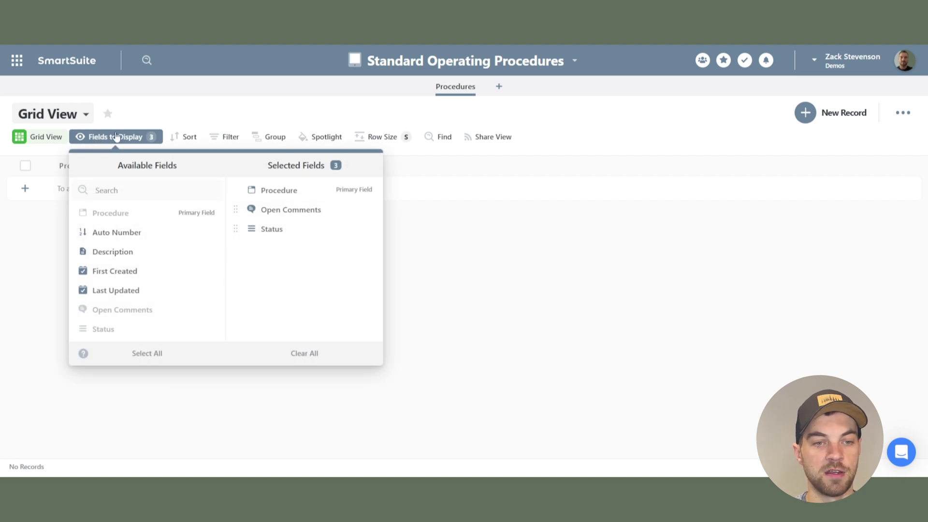
pyautogui.click(210, 252)
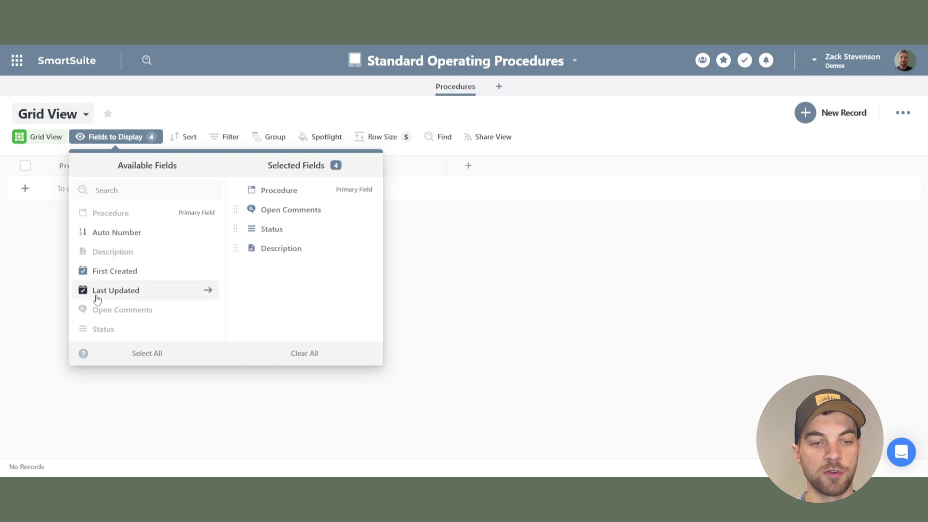
pyautogui.click(210, 291)
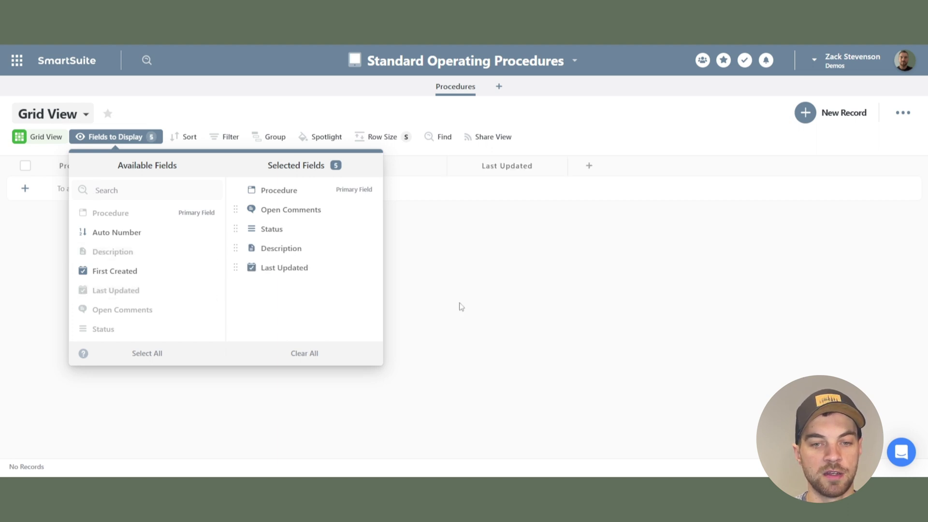
pyautogui.click(459, 306)
# Add a new Multiple Select field named 'Departments'
pyautogui.click(588, 166)
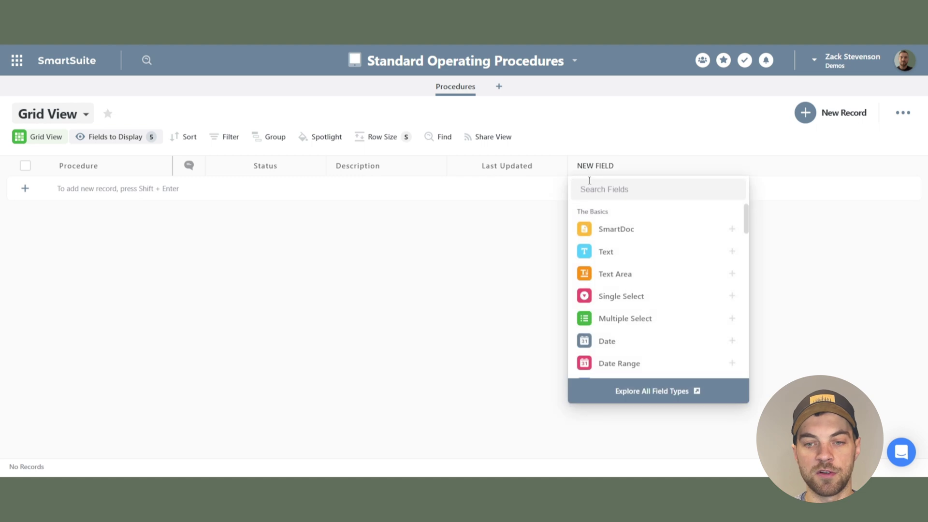
pyautogui.write('mult')
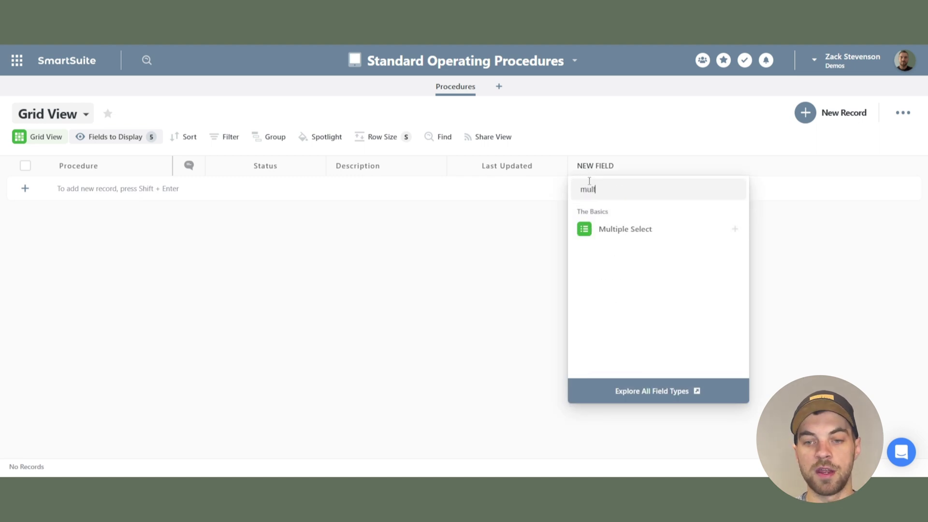
pyautogui.click(624, 236)
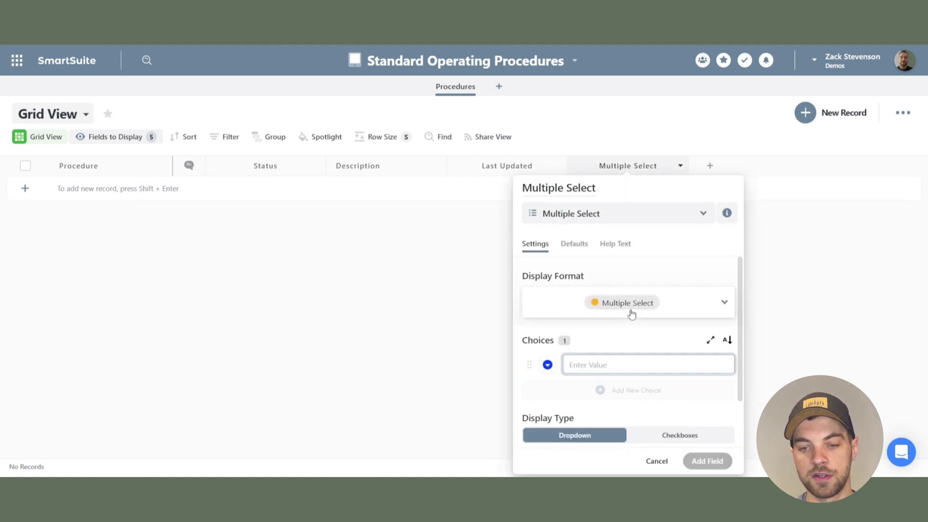
pyautogui.scroll(-2, 631, 309)
pyautogui.scroll(2, 623, 290)
pyautogui.doubleClick(614, 192)
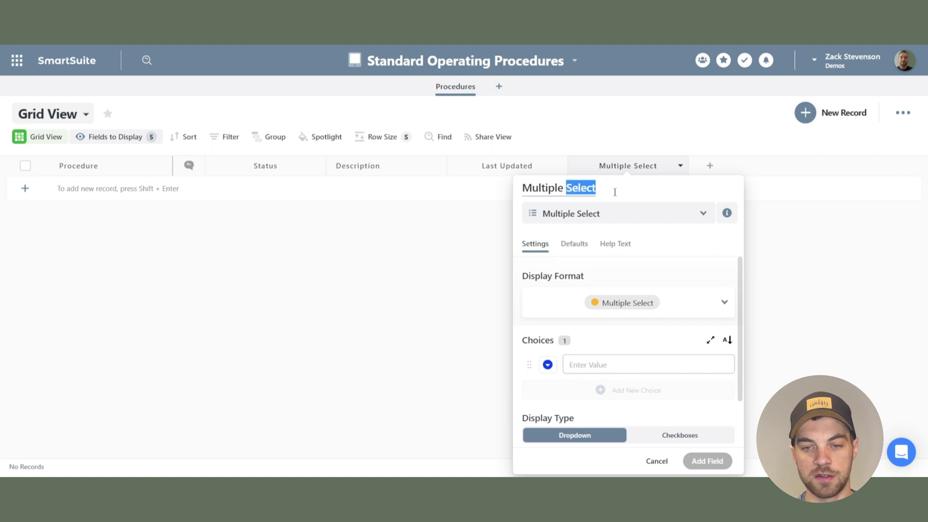
pyautogui.hotkey('ctrl', 'a')
pyautogui.write('Dep')
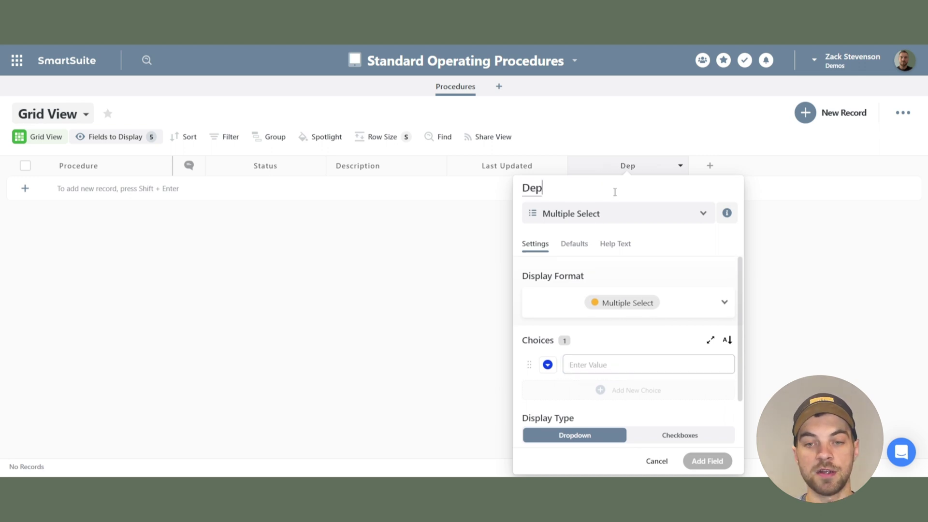
pyautogui.write('artments')
# Give Departments the choices Marketing, Accounting, Sales and Reception, and create the field
pyautogui.click(627, 366)
pyautogui.write('Marketing')
pyautogui.press('Return')
pyautogui.write('Accounting')
pyautogui.press('Return')
pyautogui.write('Sales')
pyautogui.press('Return')
pyautogui.write('Reception')
pyautogui.click(707, 460)
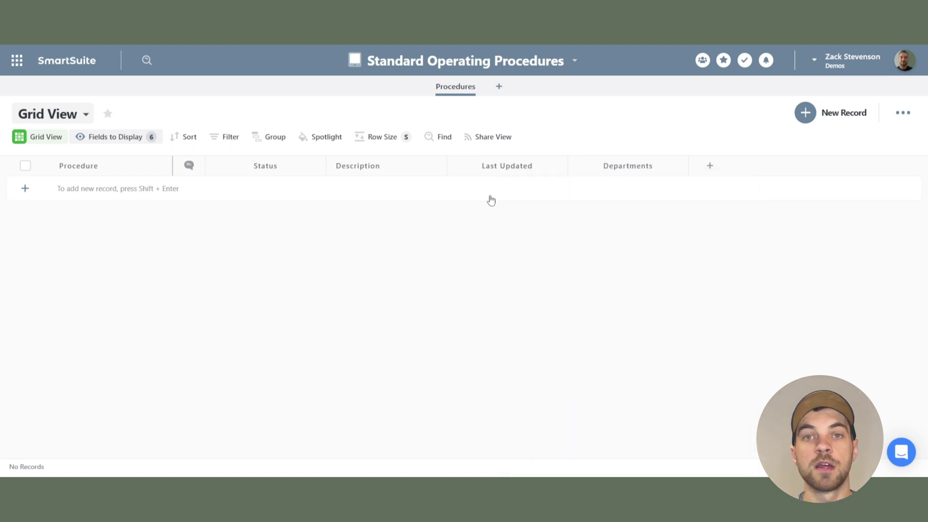
# Add a SmartDoc field named 'SOP'
pyautogui.click(709, 165)
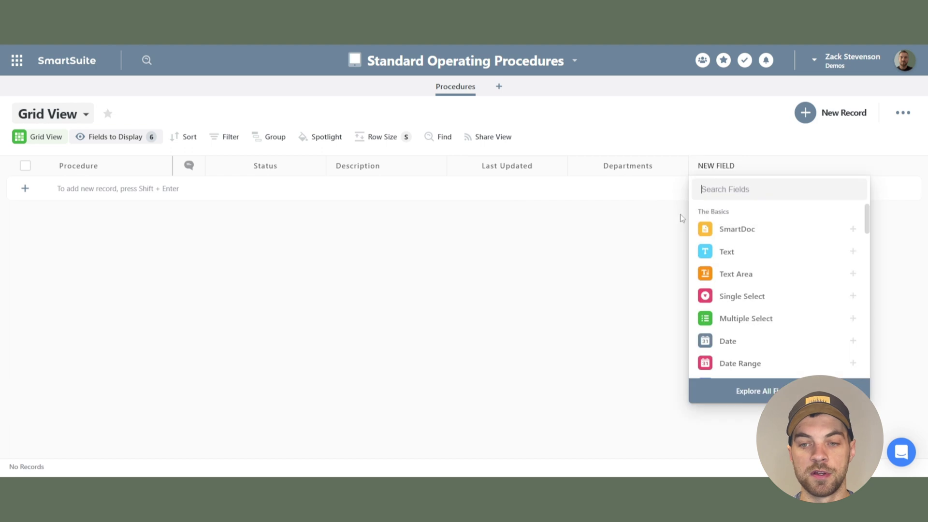
pyautogui.click(746, 230)
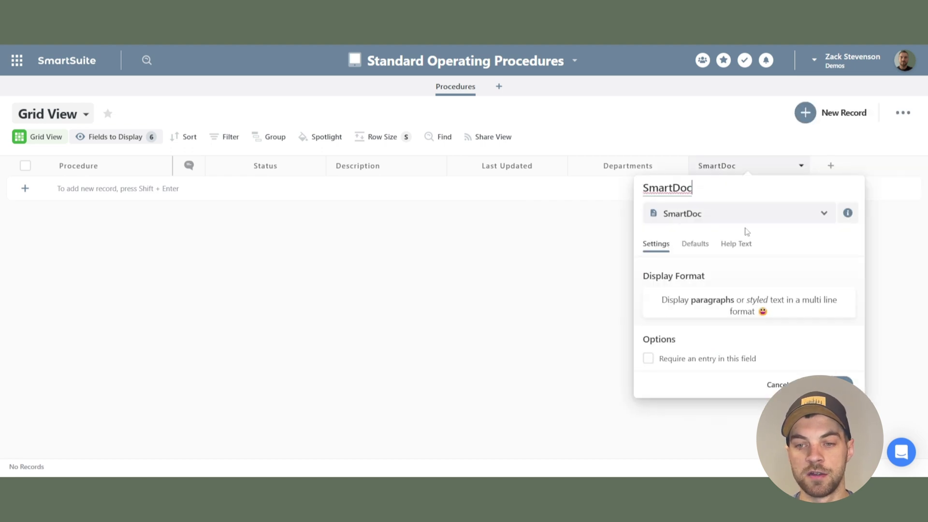
pyautogui.doubleClick(666, 188)
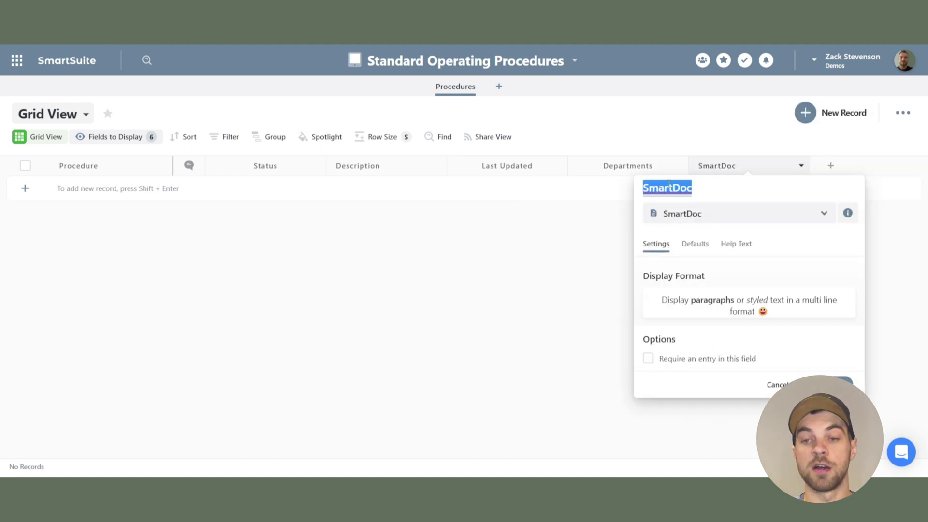
pyautogui.write('SOP')
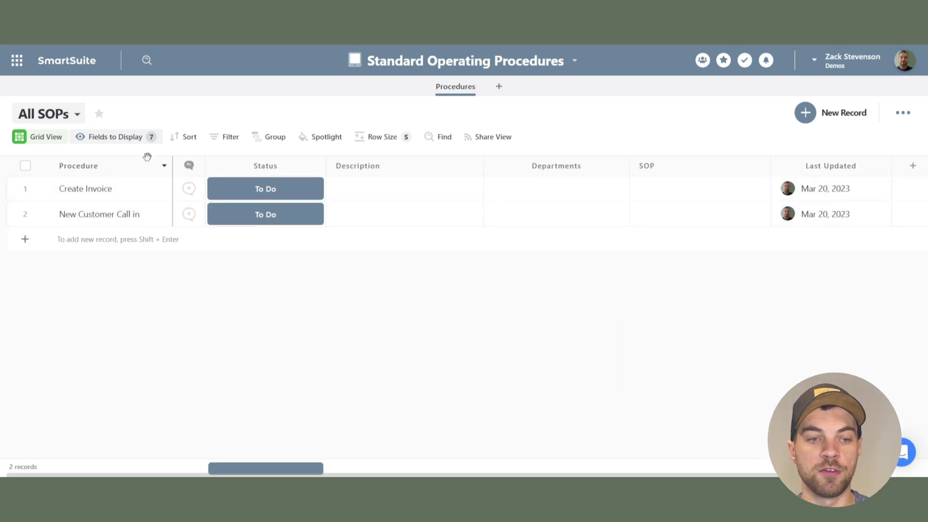
# Check New Customer Call in's status cell unchanged, then bring up the All SOPs view's options menu
pyautogui.click(480, 195)
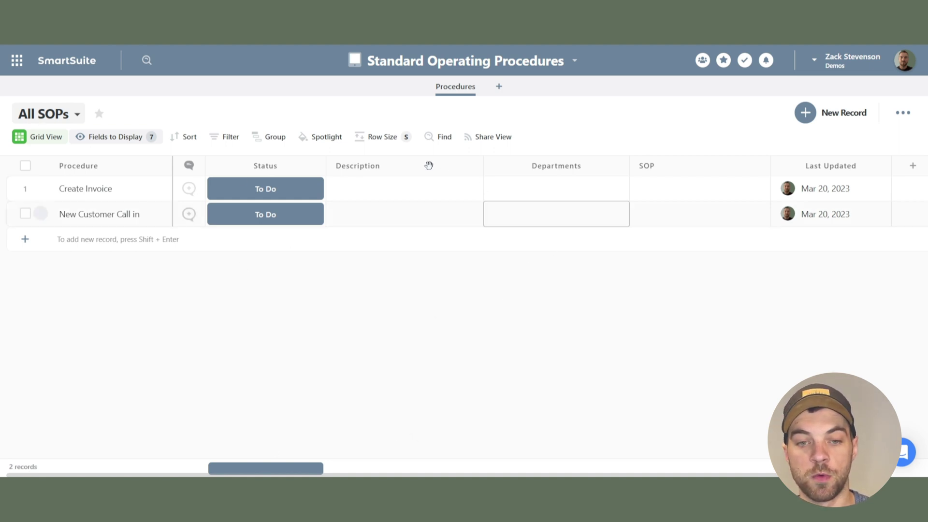
pyautogui.click(252, 221)
pyautogui.click(465, 338)
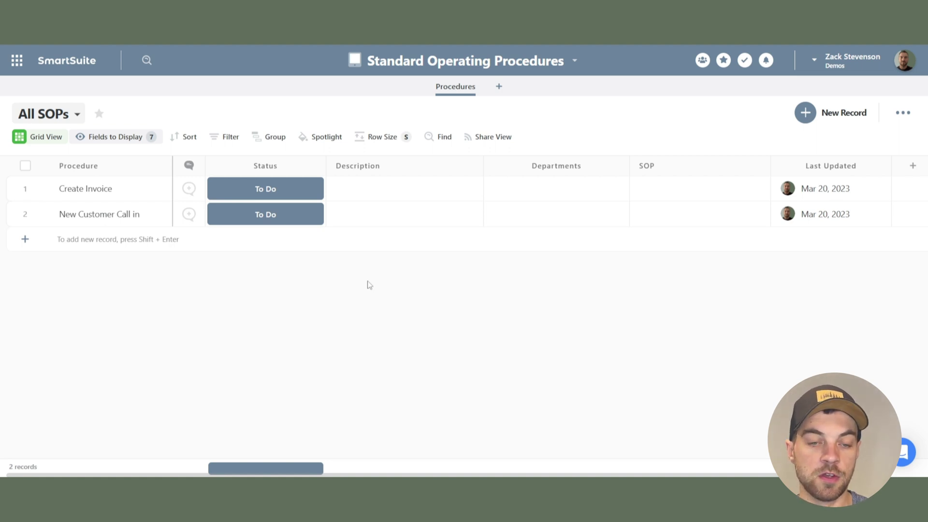
pyautogui.click(77, 117)
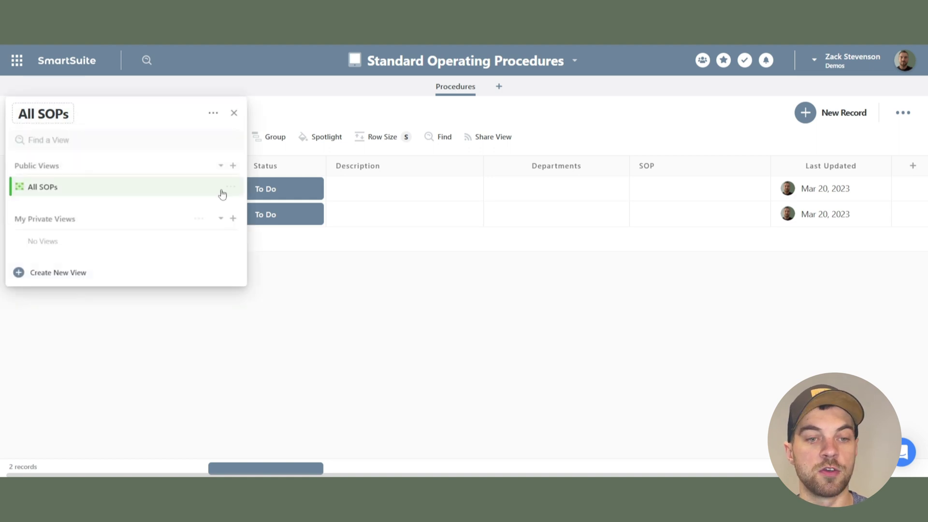
pyautogui.click(229, 190)
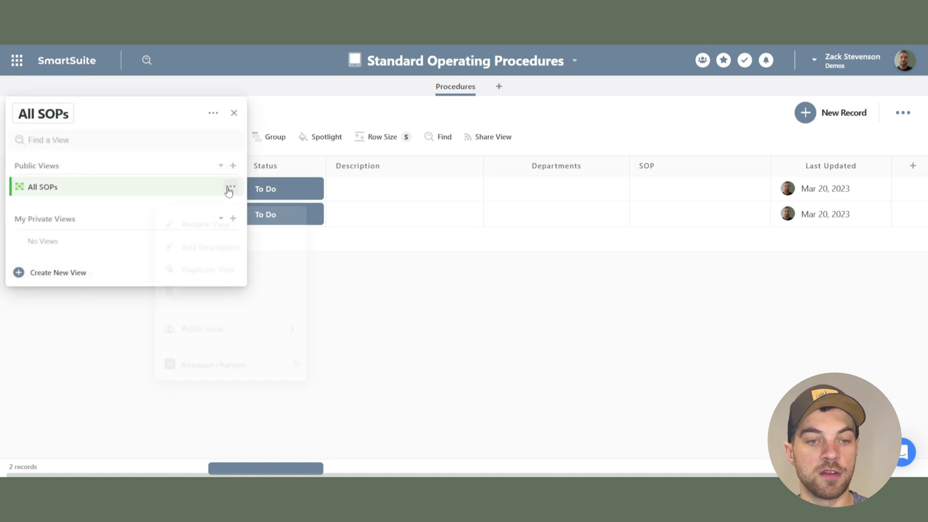
# Duplicate the All SOPs view as a new view named 'Live SOPs'
pyautogui.click(212, 266)
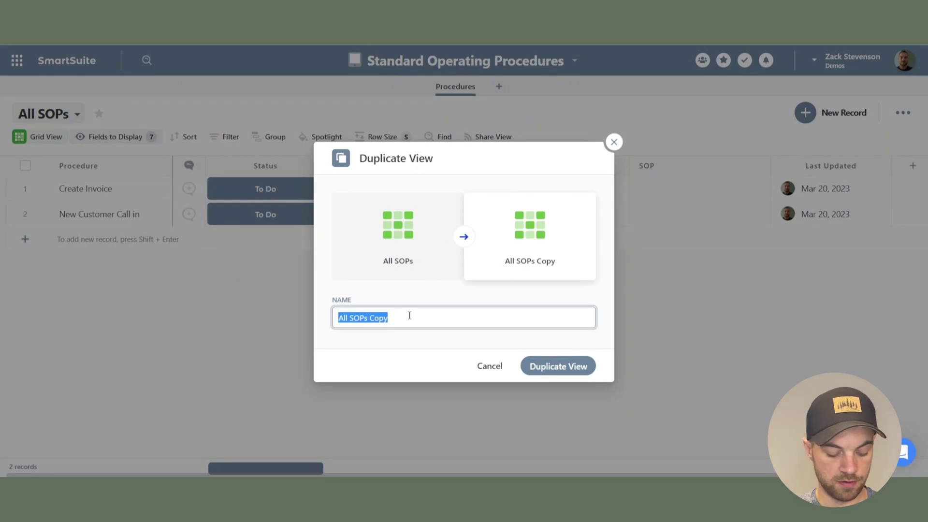
pyautogui.write('Live')
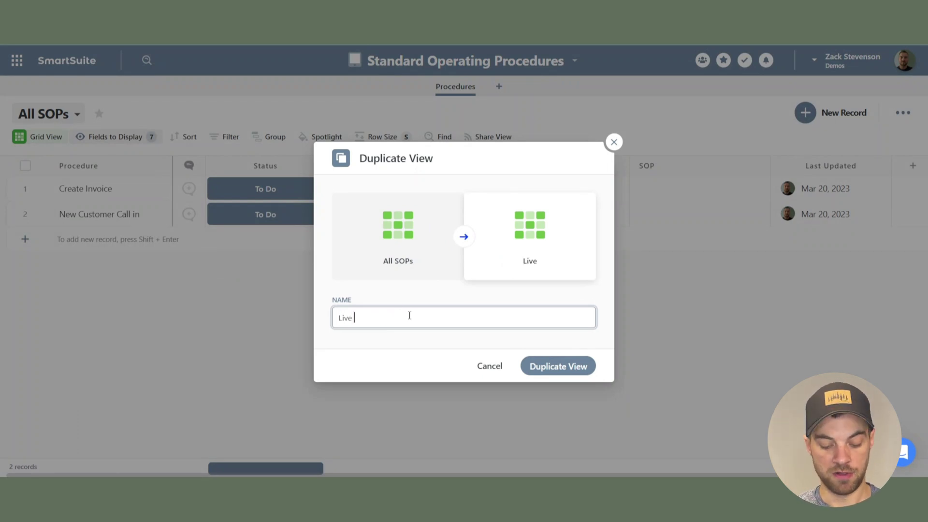
pyautogui.write(' SOPs')
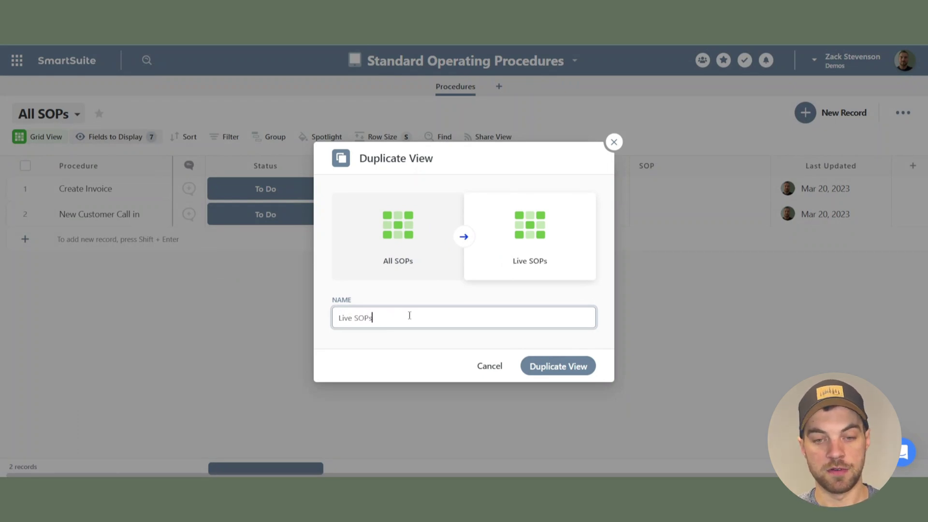
pyautogui.click(555, 370)
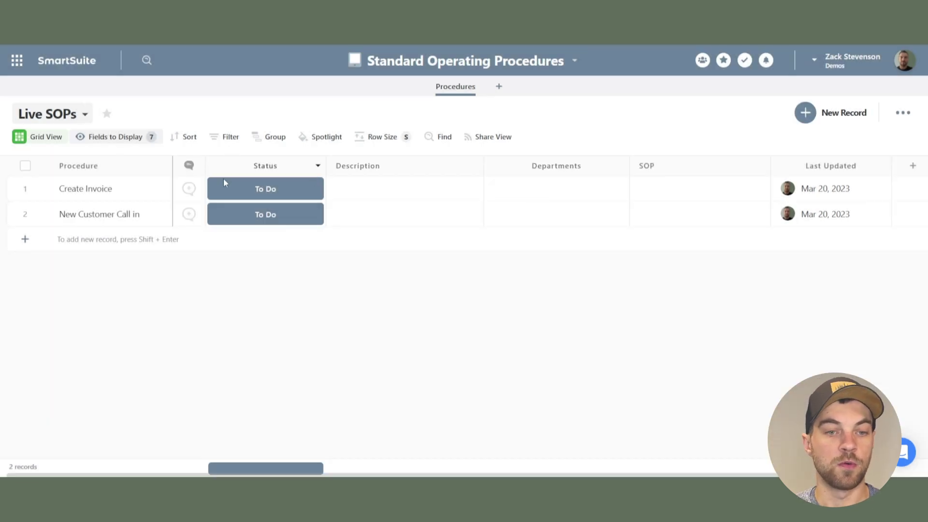
# Filter the Live SOPs view to records where Status is Live
pyautogui.click(227, 138)
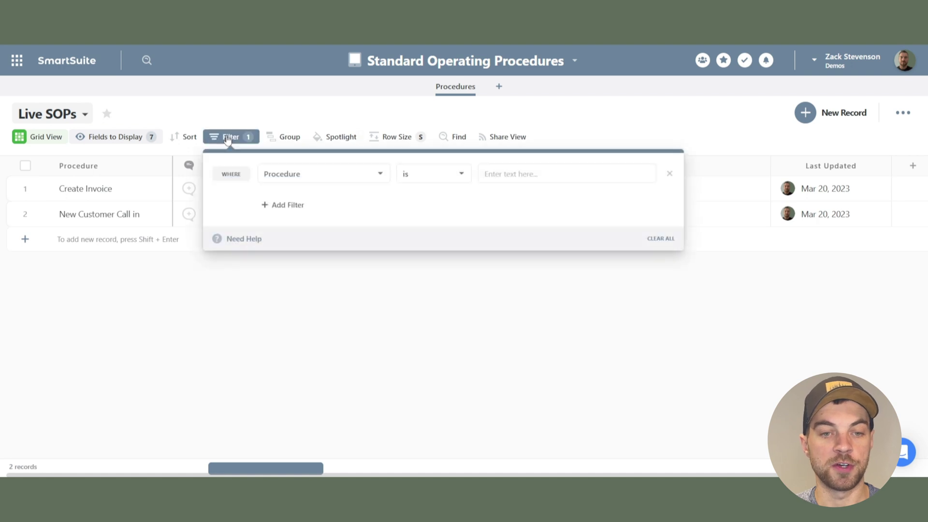
pyautogui.click(306, 180)
pyautogui.write('stat')
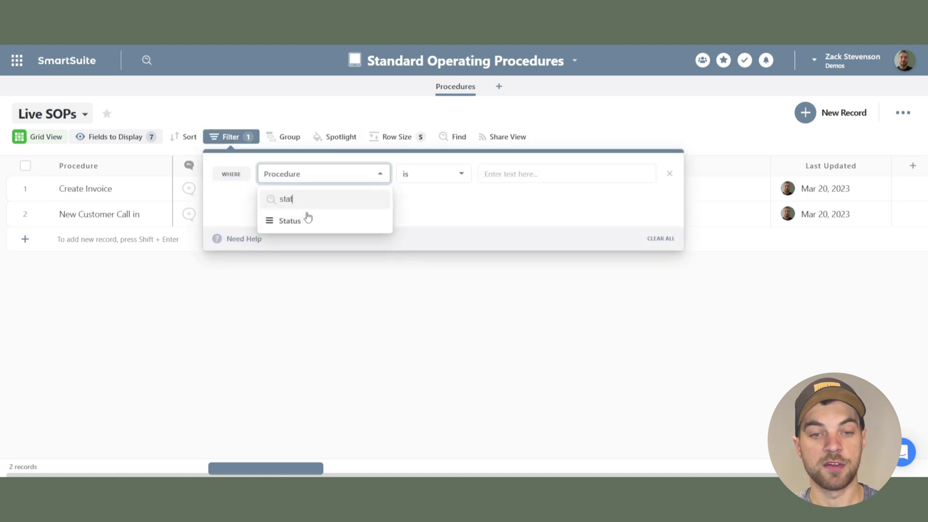
pyautogui.click(308, 217)
pyautogui.click(495, 176)
pyautogui.click(522, 243)
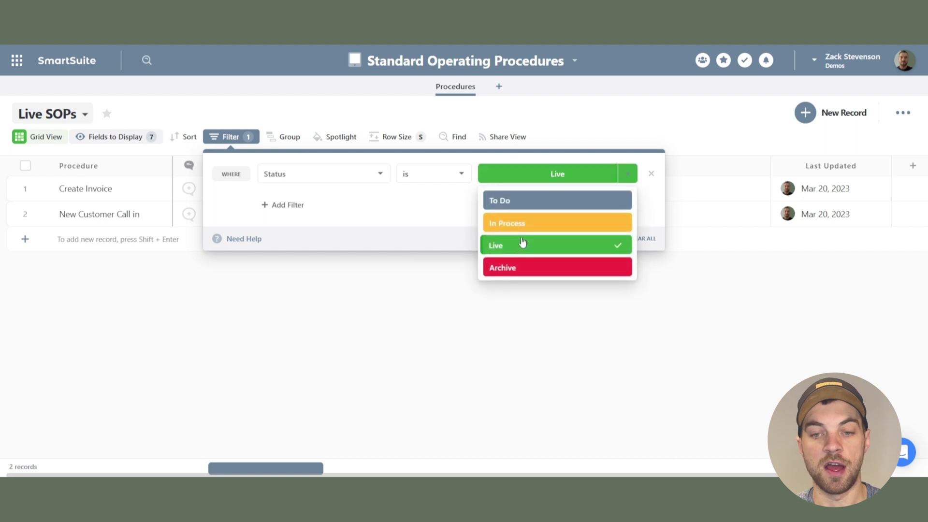
pyautogui.click(467, 293)
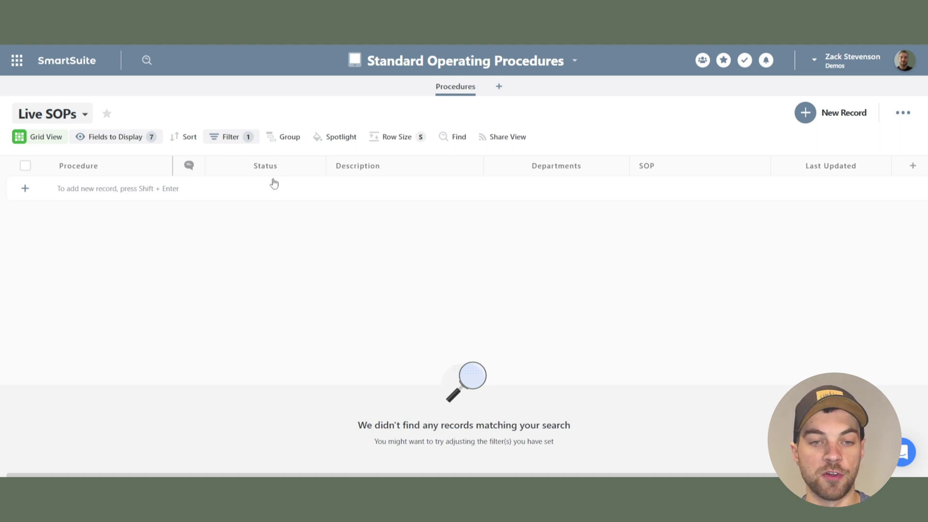
# Group the Live SOPs view's records by Departments
pyautogui.click(283, 141)
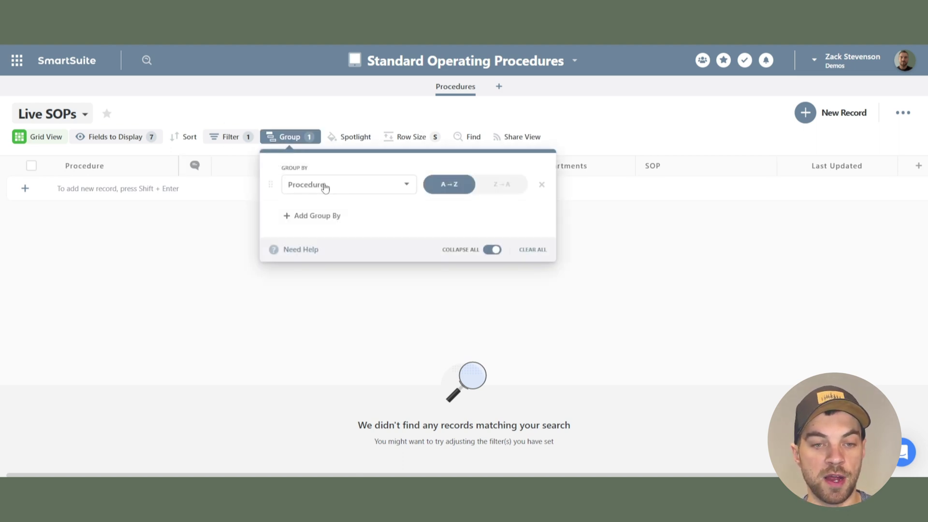
pyautogui.click(377, 188)
pyautogui.click(340, 269)
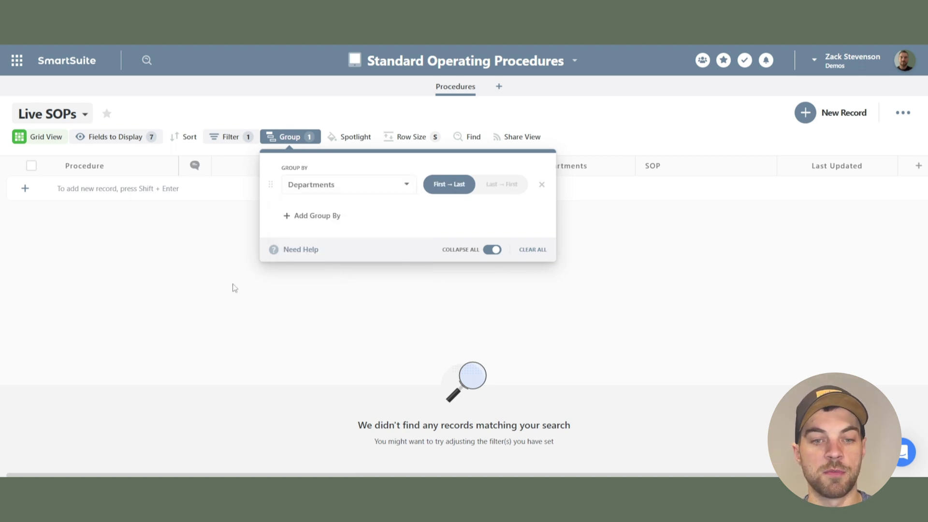
pyautogui.click(454, 286)
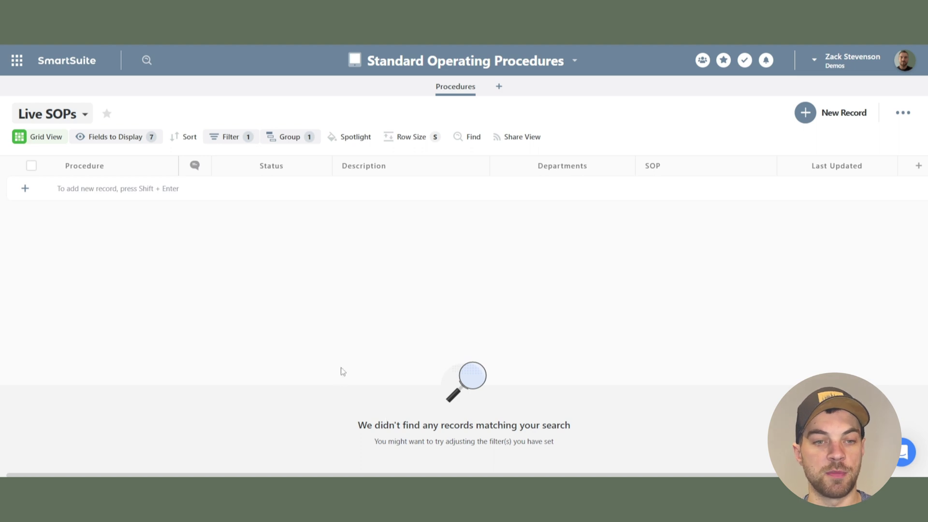
# Confirm the Status is Live filter and remove the Status column from the view's display
pyautogui.click(230, 137)
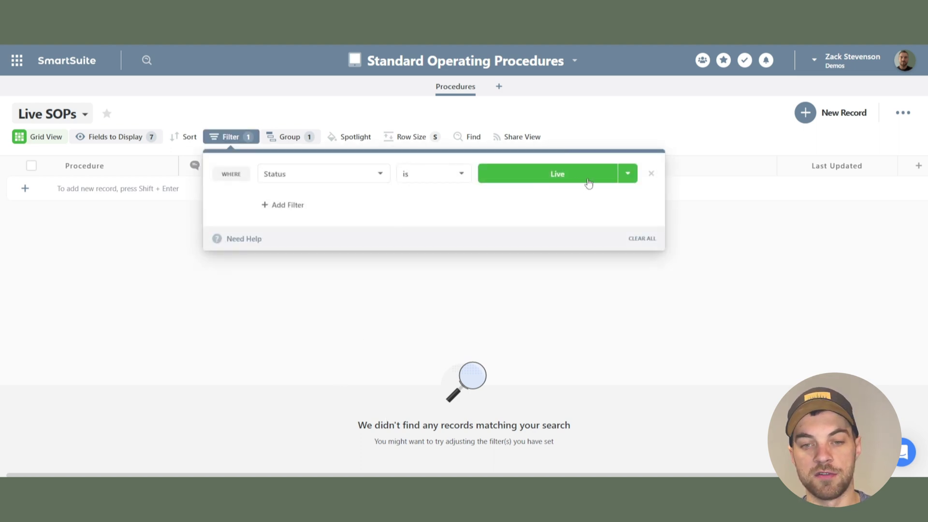
pyautogui.click(504, 311)
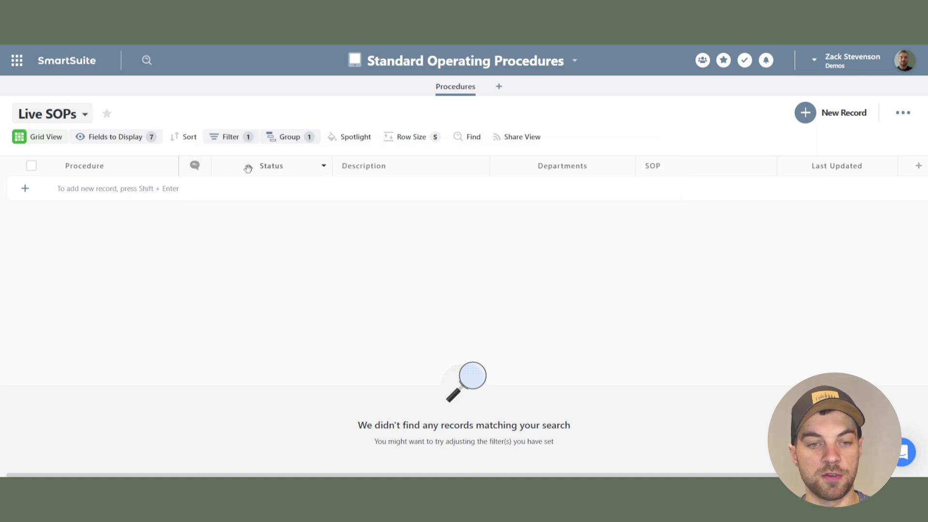
pyautogui.click(322, 166)
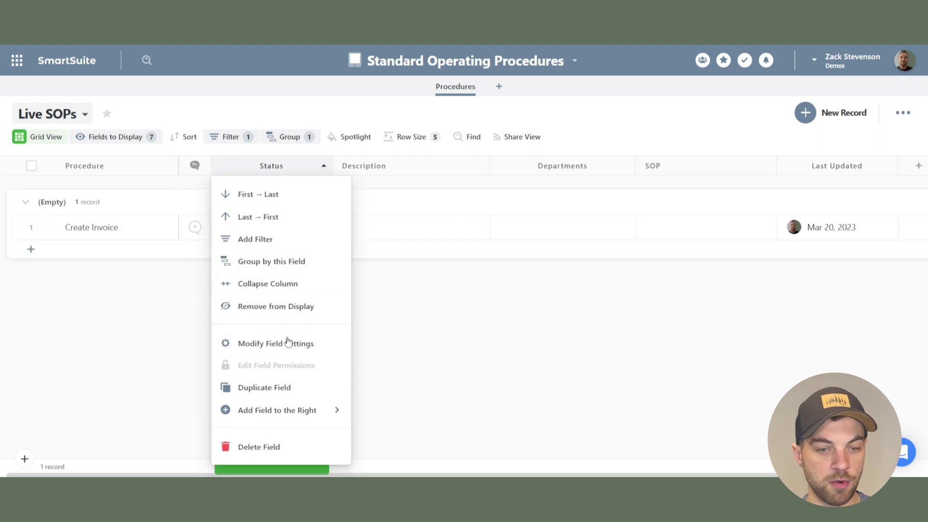
pyautogui.click(269, 312)
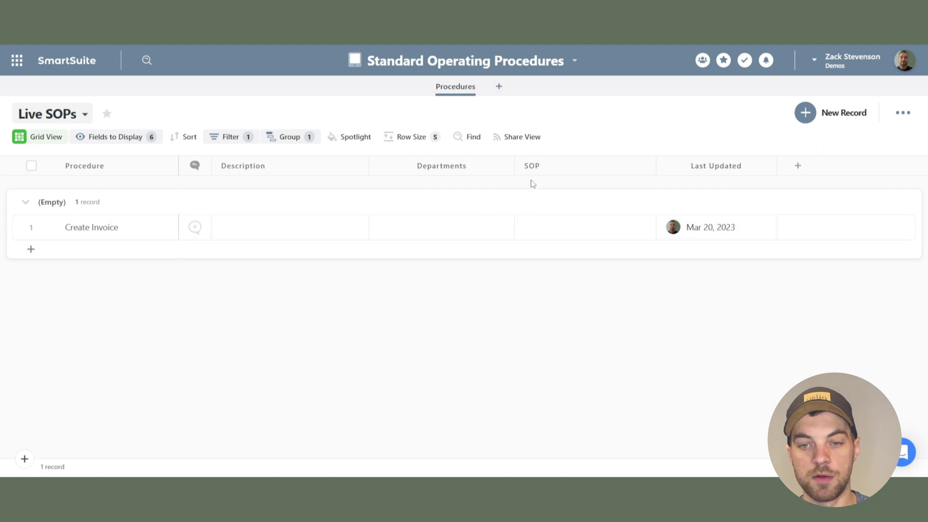
pyautogui.click(506, 166)
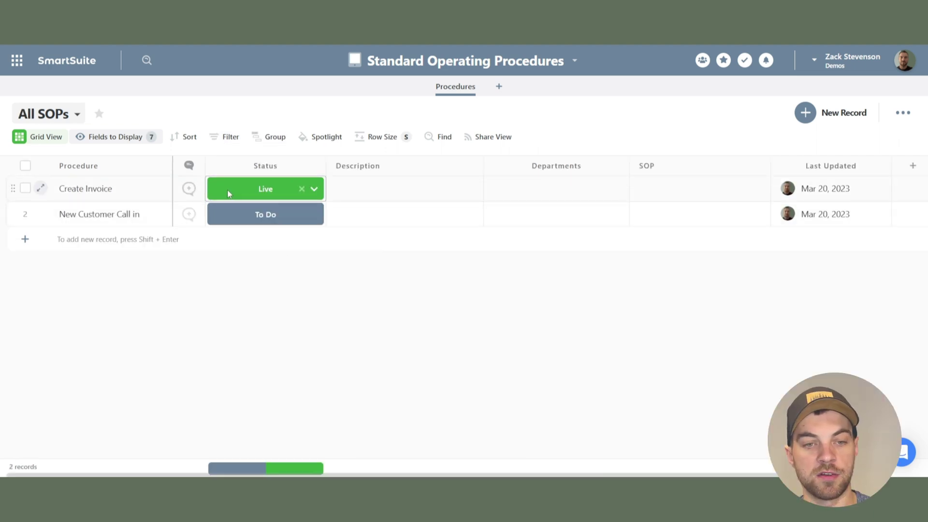
# Enter 'Step by step process for creating invoices' as Create Invoice's description and save it
pyautogui.click(393, 201)
pyautogui.click(478, 181)
pyautogui.write('Step by step pr')
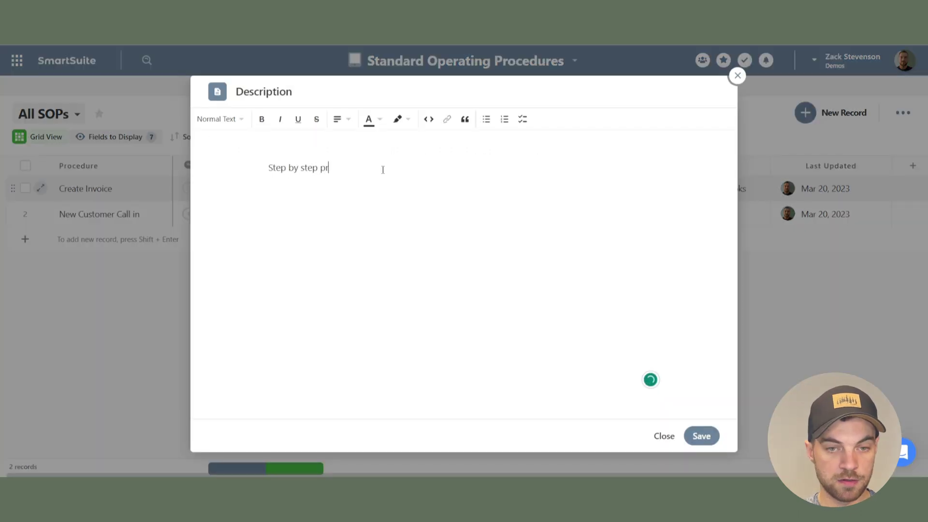
pyautogui.write('ocess for creating invoices')
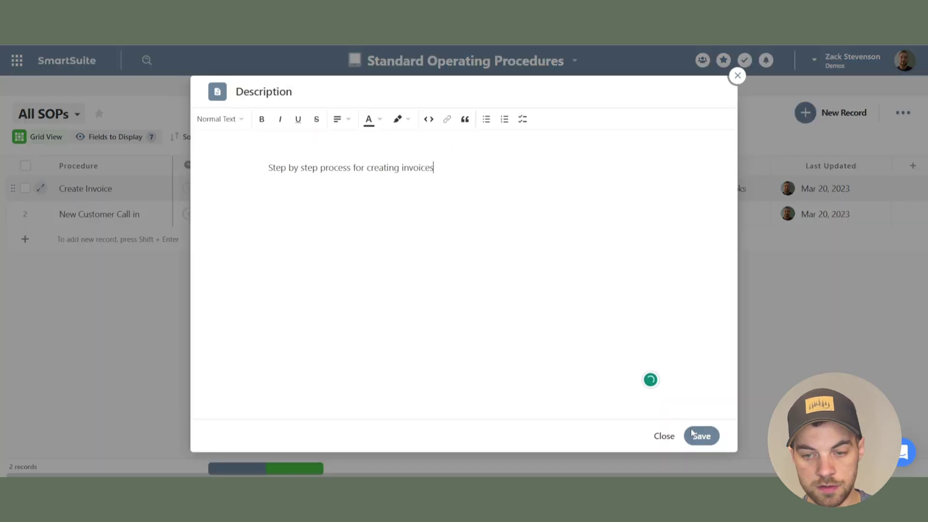
pyautogui.click(699, 436)
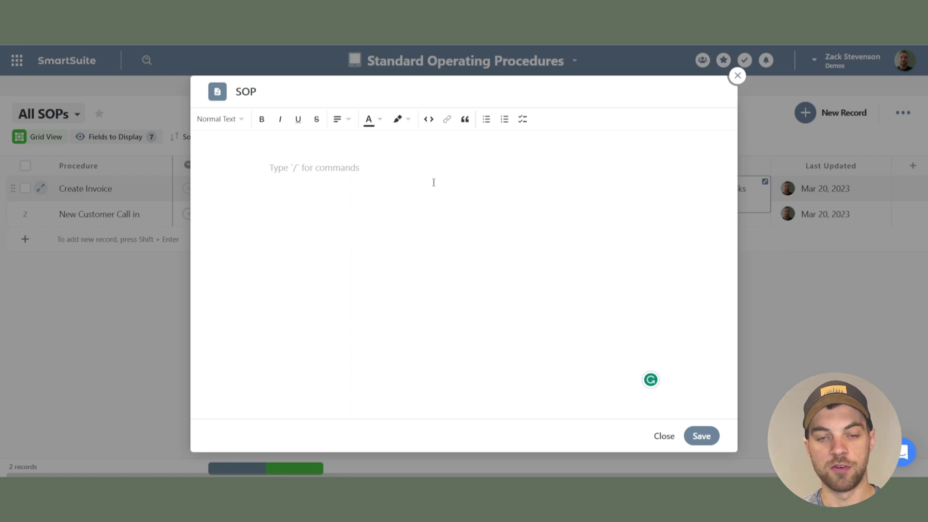
pyautogui.write('/')
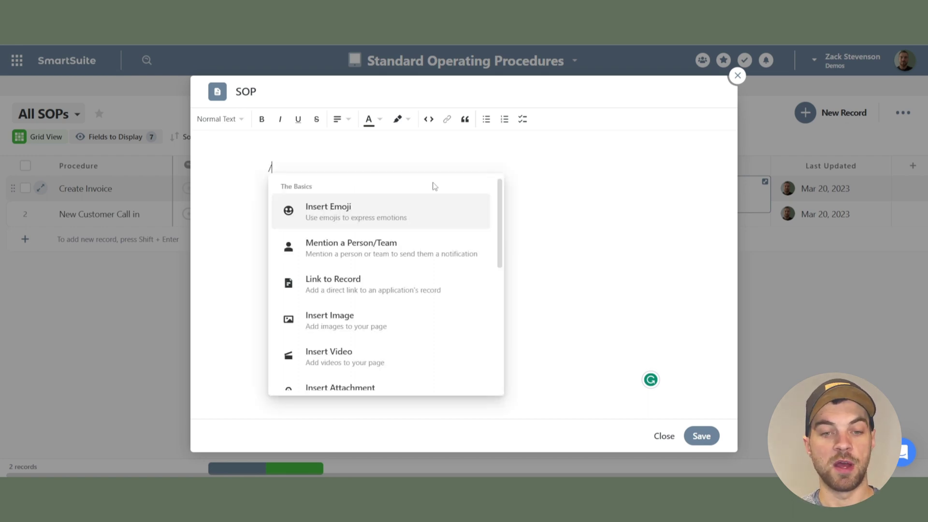
pyautogui.scroll(-2, 400, 259)
pyautogui.scroll(1, 402, 252)
pyautogui.scroll(1, 402, 251)
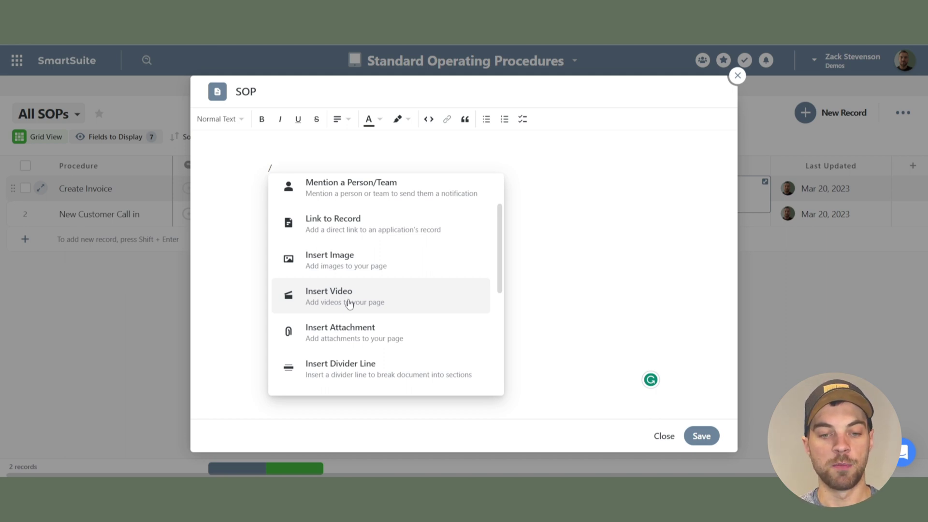
pyautogui.scroll(-5, 350, 303)
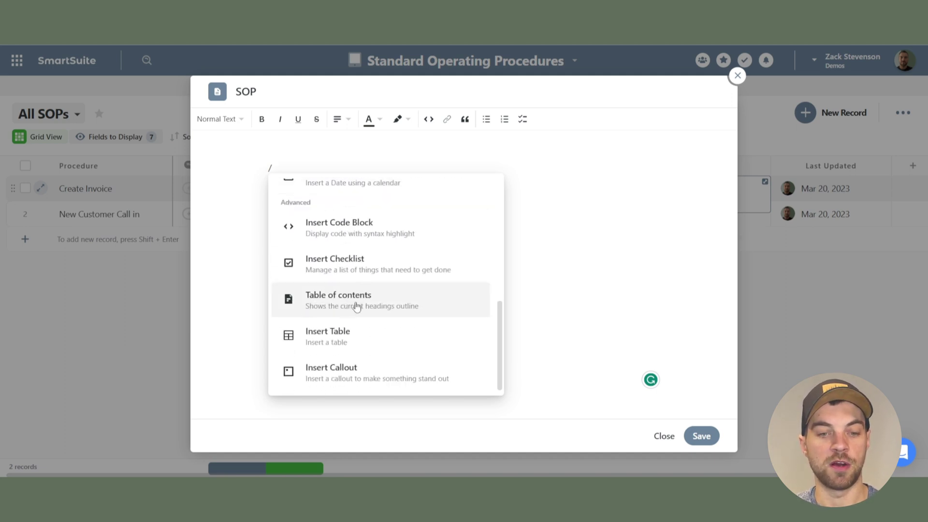
pyautogui.scroll(1, 369, 307)
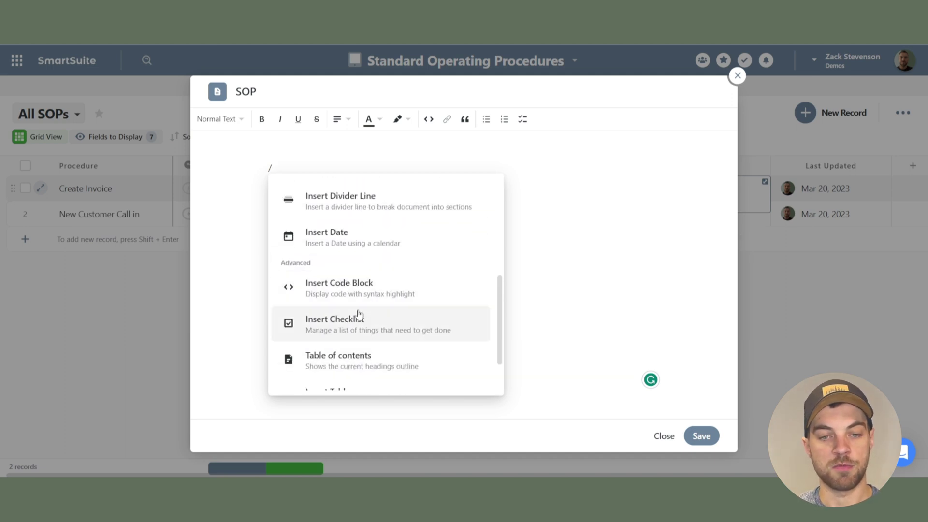
pyautogui.scroll(2, 320, 263)
pyautogui.click(317, 164)
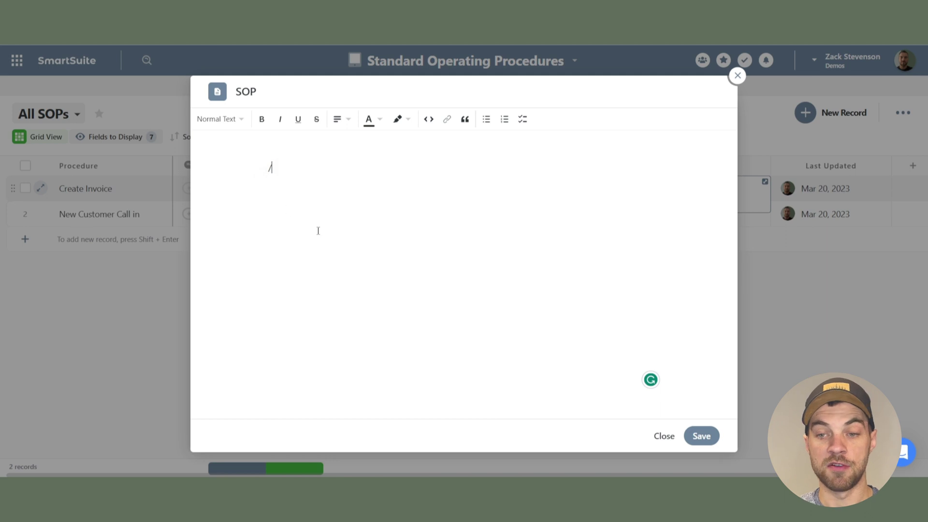
pyautogui.press('BackSpace')
pyautogui.write('/')
# Start the Create Invoice SOP with a Heading 1 titled 'Quickbooks - Step 1'
pyautogui.press('BackSpace')
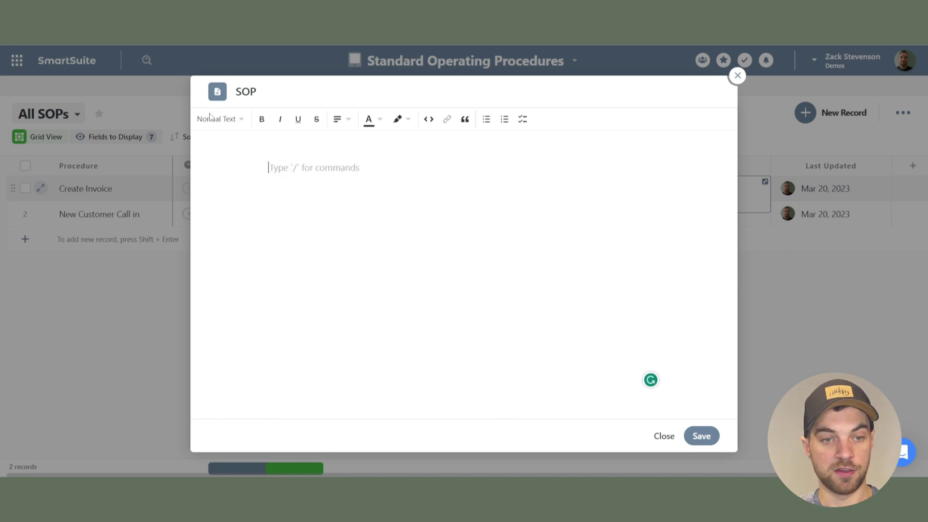
pyautogui.click(217, 119)
pyautogui.click(265, 208)
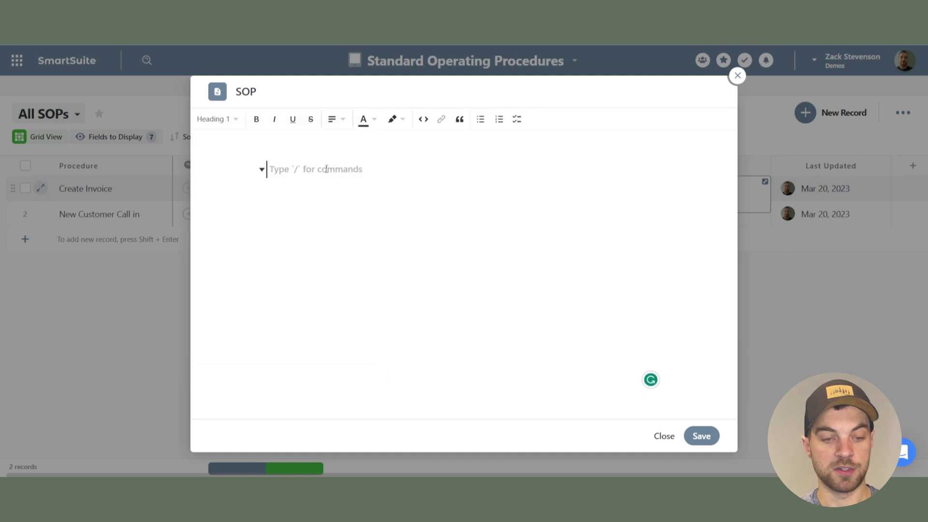
pyautogui.write('Quickbooks')
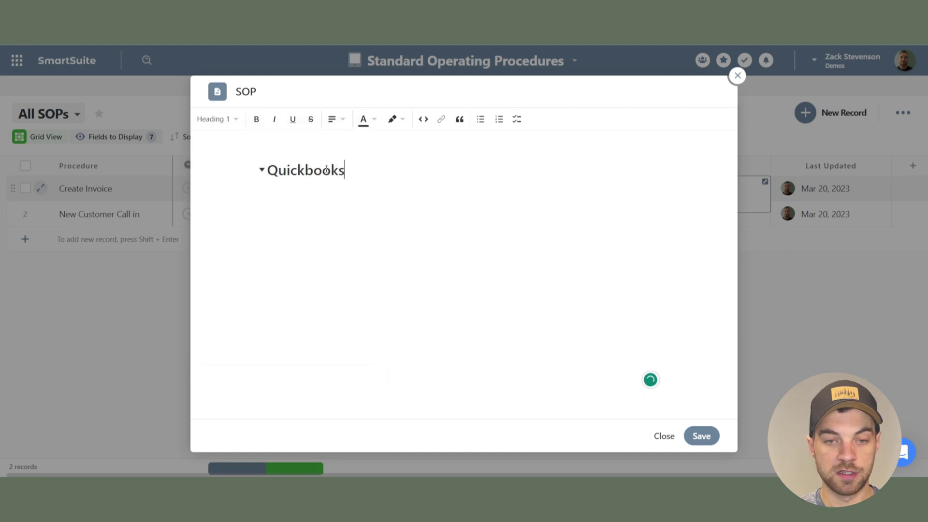
pyautogui.write(' - Step 1')
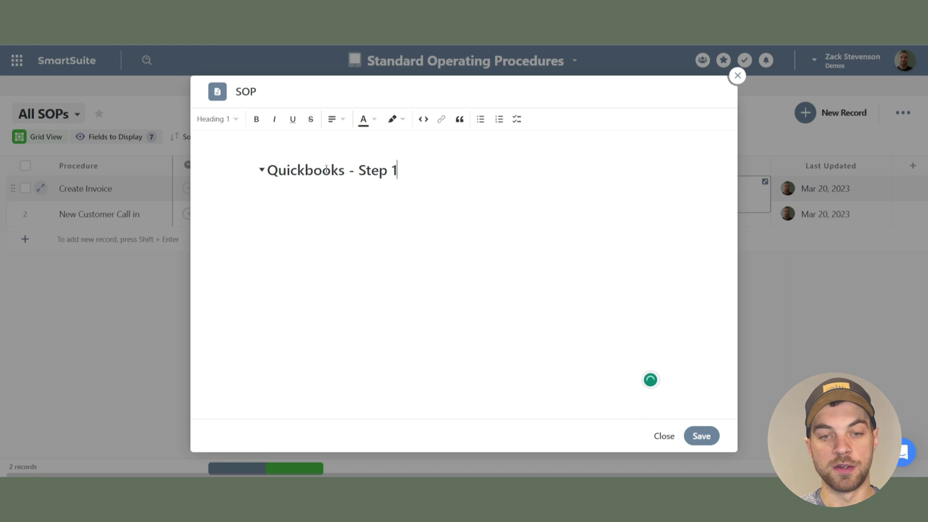
pyautogui.press('Return')
# Add a checklist: 'Create new invoice', 'Add curtomer', 'Add items or products'
pyautogui.write('/')
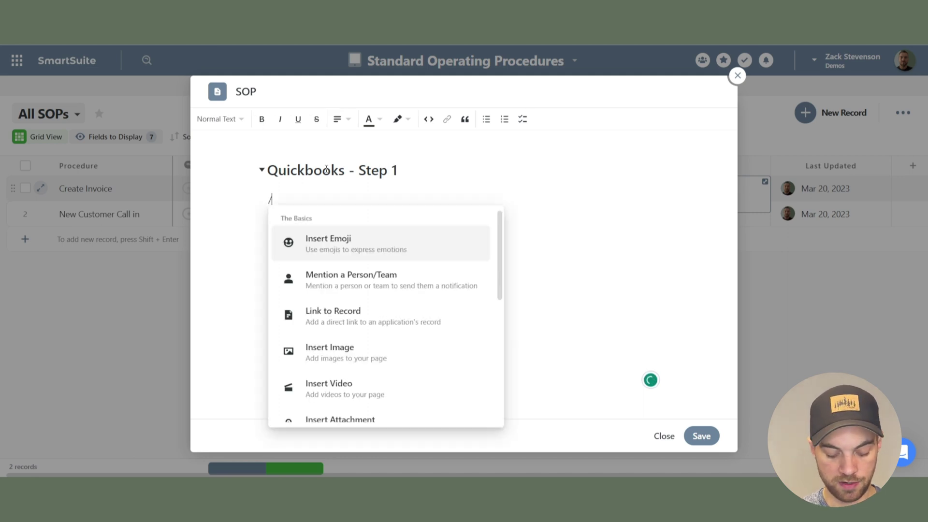
pyautogui.write('check')
pyautogui.press('Return')
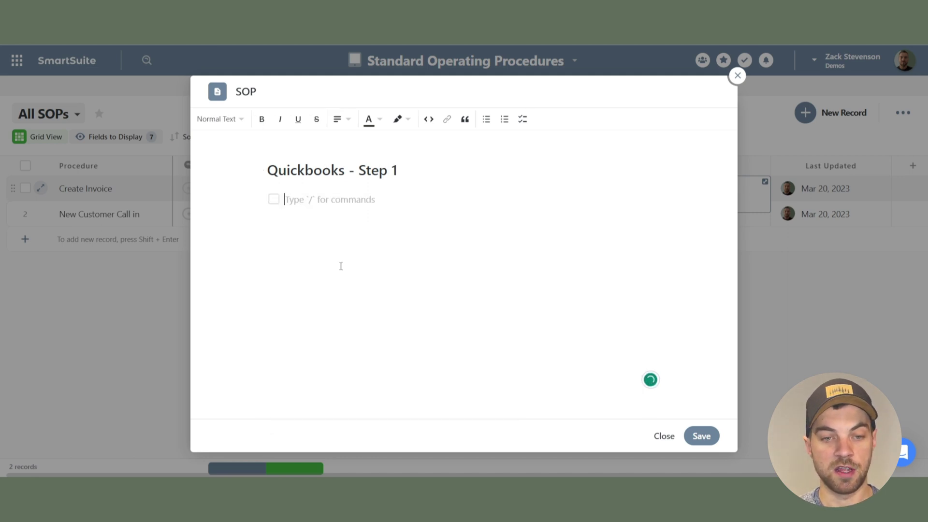
pyautogui.write('Create')
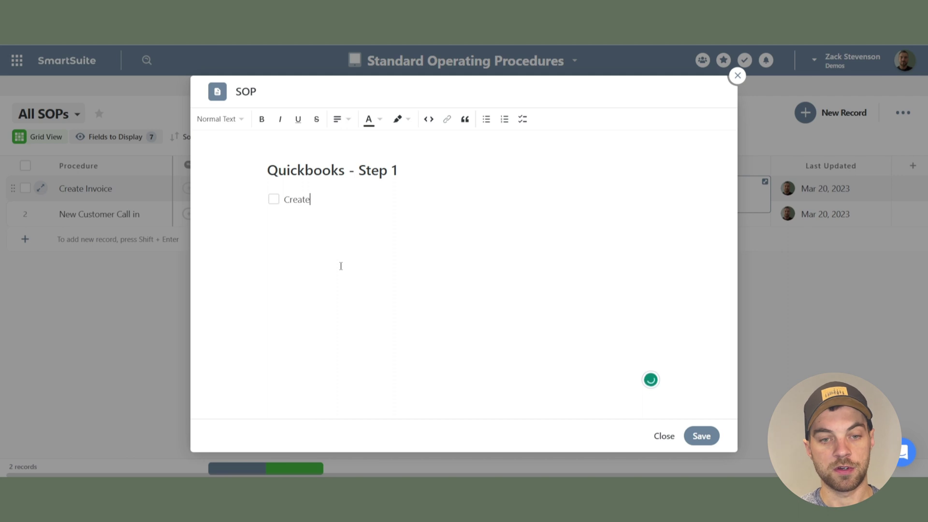
pyautogui.write(' new invoice')
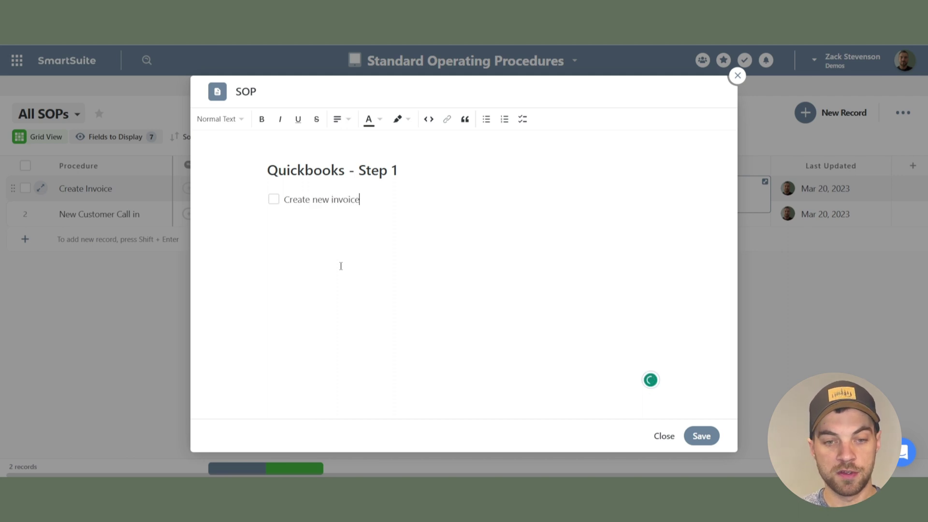
pyautogui.press('Return')
pyautogui.write('Add cur')
pyautogui.write('tomer')
pyautogui.press('Return')
pyautogui.write('Add item')
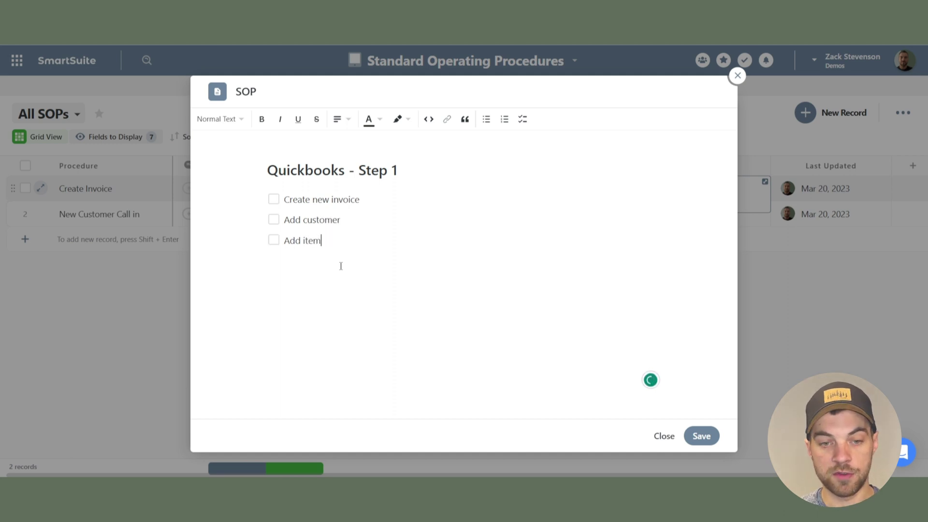
pyautogui.write('s or products')
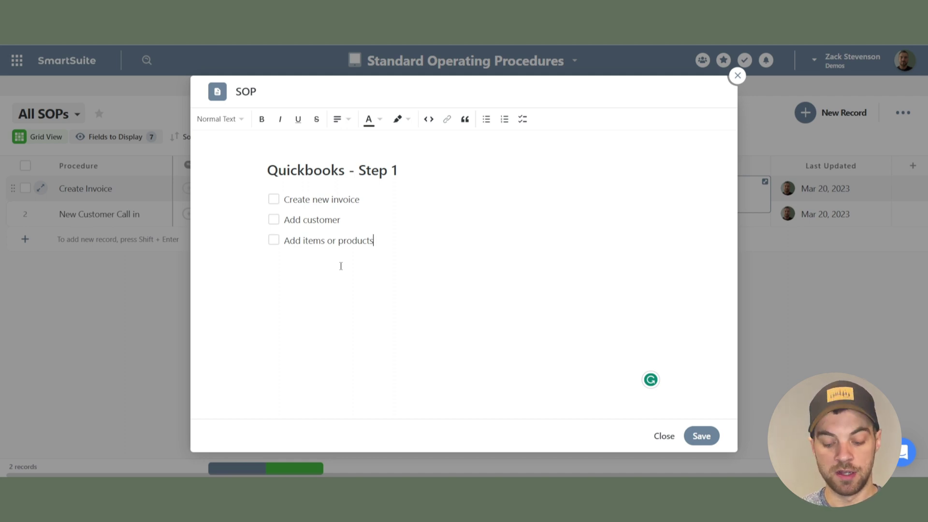
pyautogui.press('Return')
pyautogui.press('BackSpace')
pyautogui.press('Return')
# Abandon the video insert and save the SOP document
pyautogui.write('/')
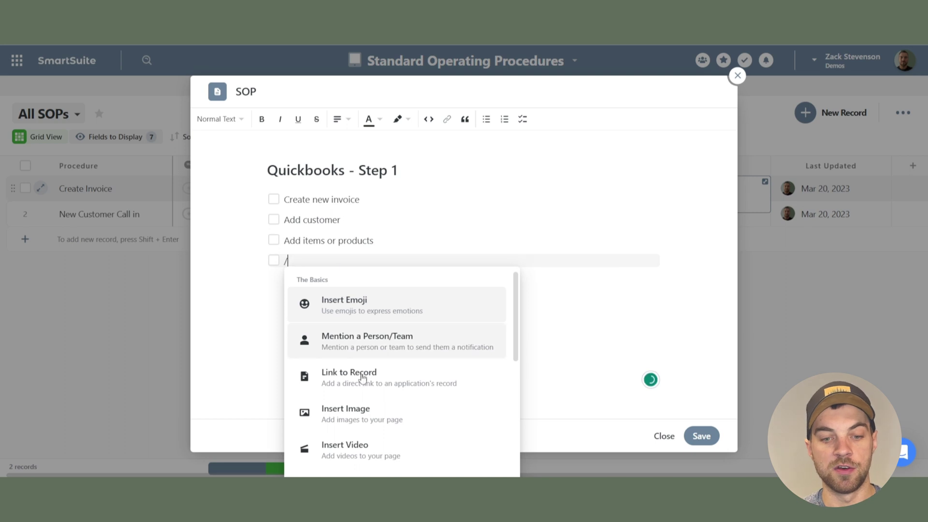
pyautogui.click(346, 447)
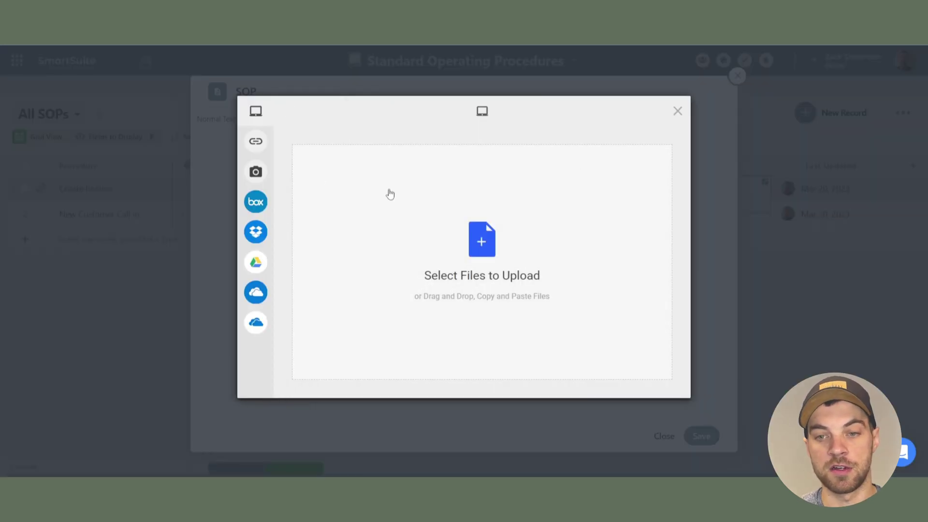
pyautogui.click(677, 111)
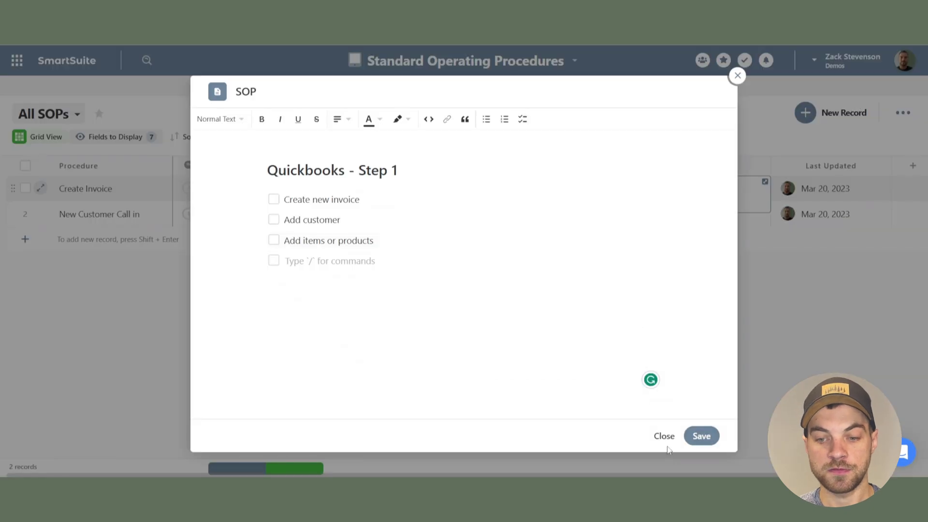
pyautogui.click(701, 435)
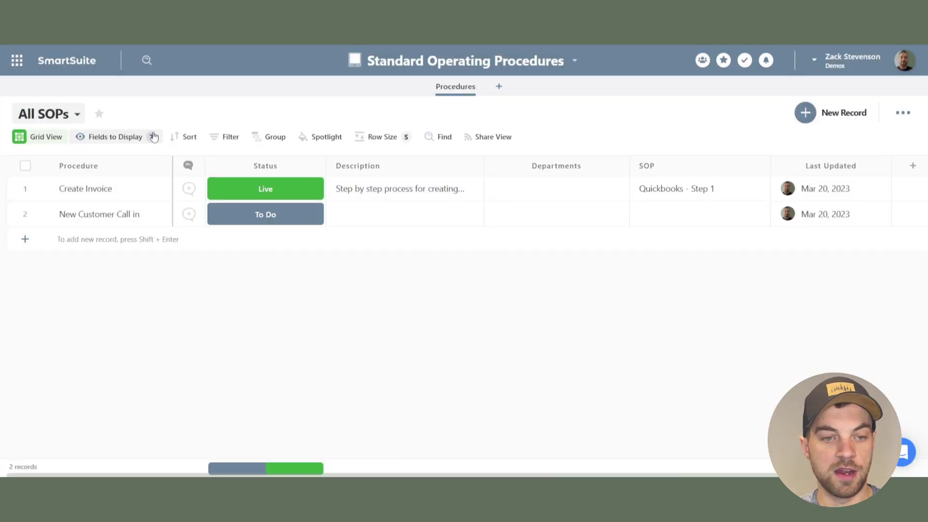
# Switch to the Live SOPs view and open Create Invoice to review its Live status and SOP checklist
pyautogui.click(77, 115)
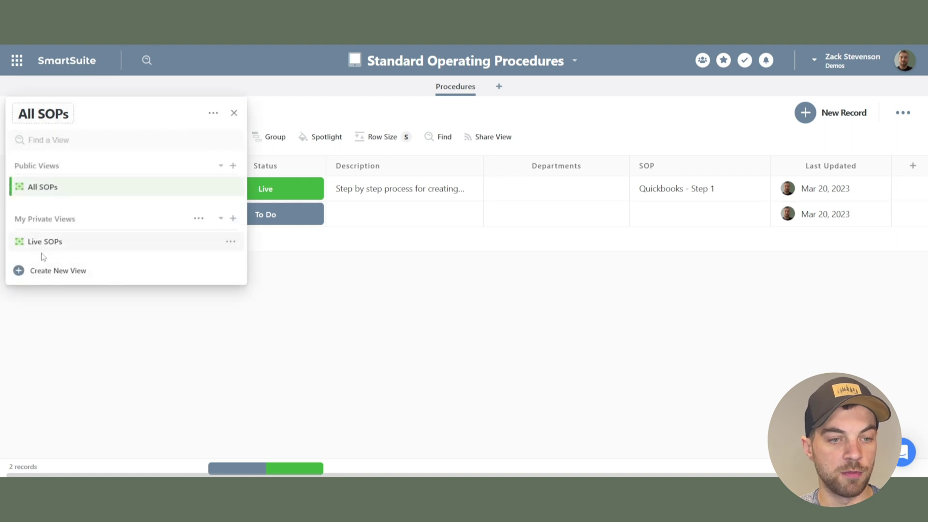
pyautogui.click(45, 242)
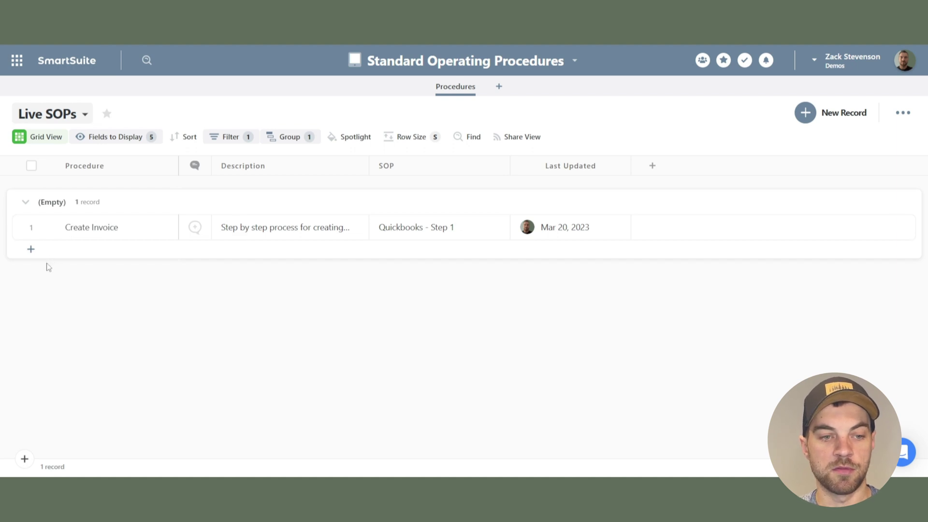
pyautogui.click(46, 231)
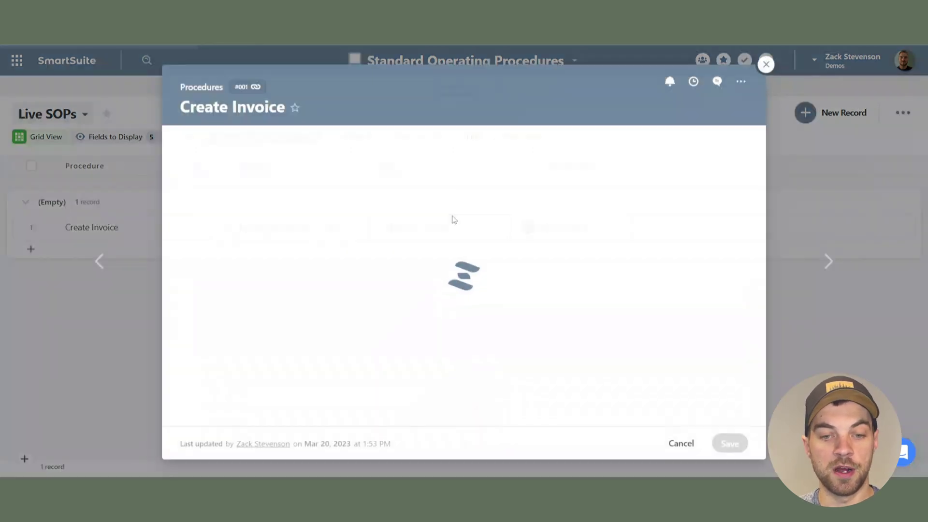
pyautogui.scroll(-6, 414, 262)
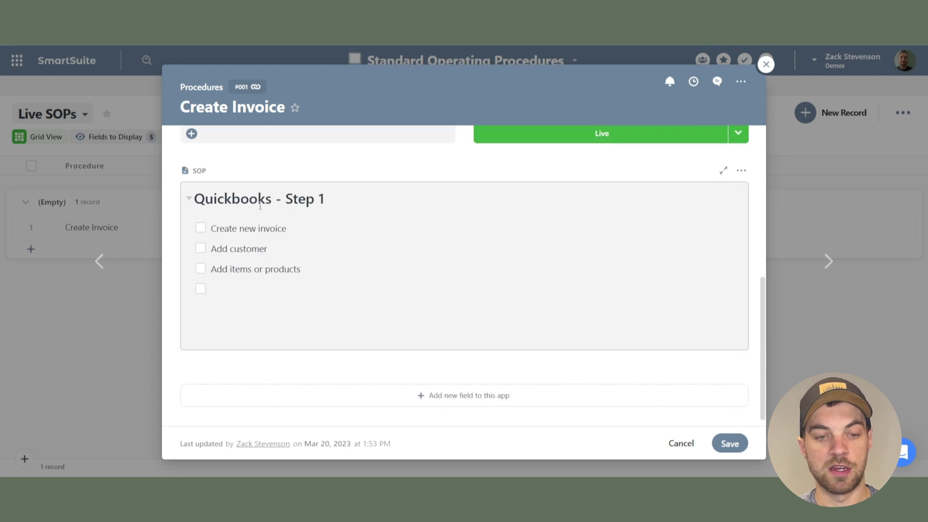
pyautogui.scroll(3, 358, 273)
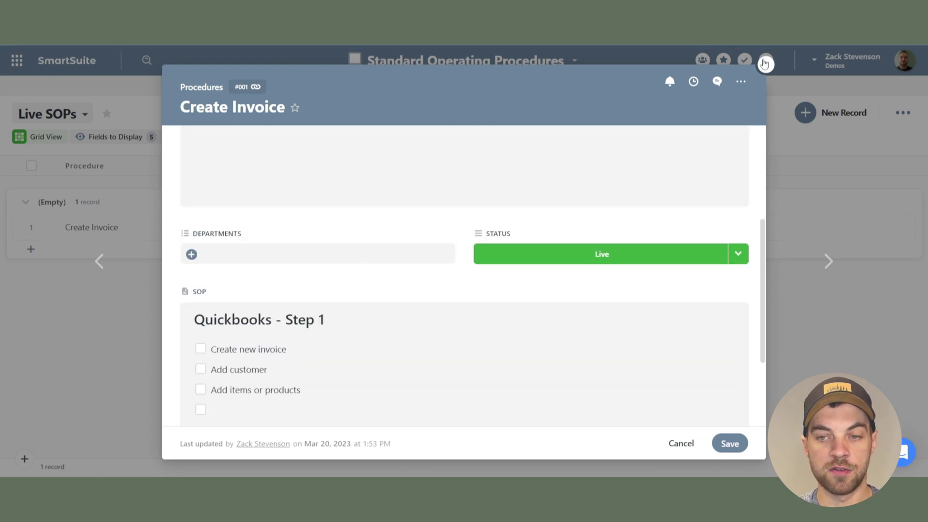
# Close the Create Invoice record and return to the All SOPs view
pyautogui.click(765, 63)
pyautogui.click(79, 115)
pyautogui.click(58, 187)
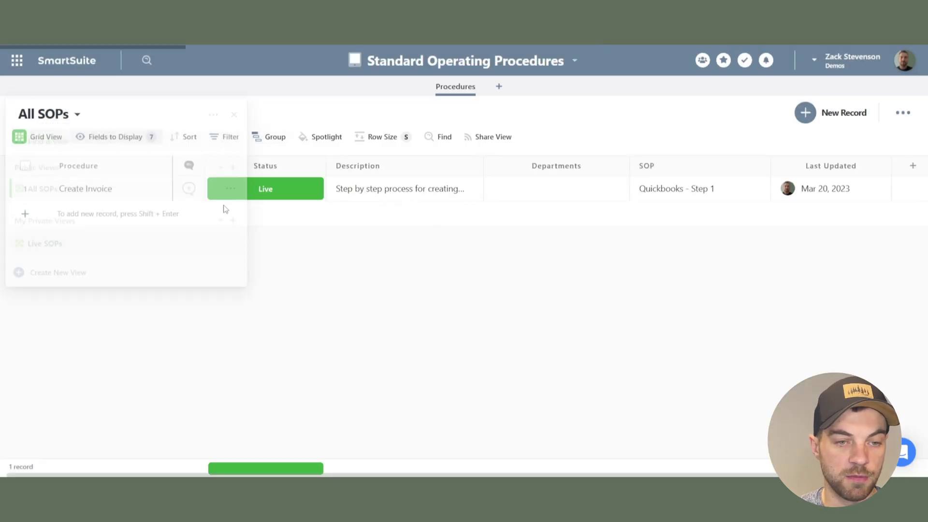
# Set Create Invoice's Departments to Sales and Accounting
pyautogui.click(518, 191)
pyautogui.click(497, 188)
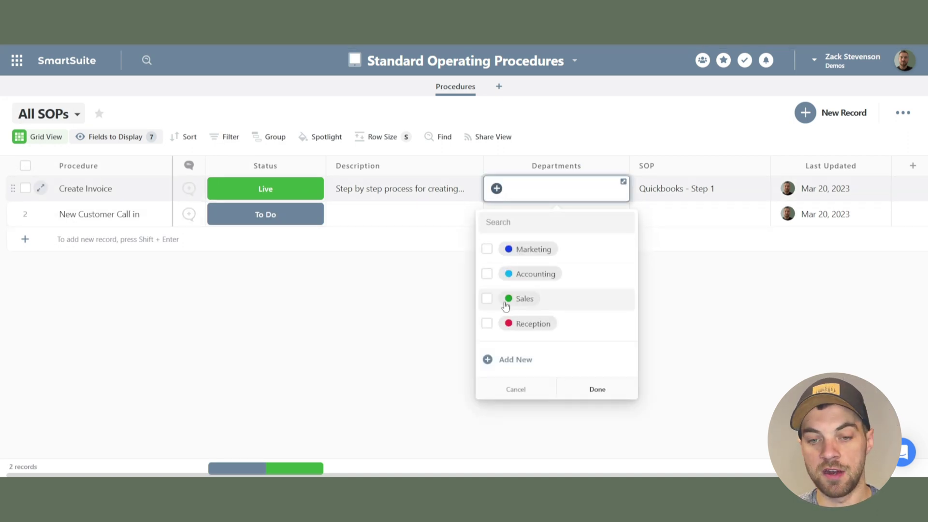
pyautogui.click(487, 299)
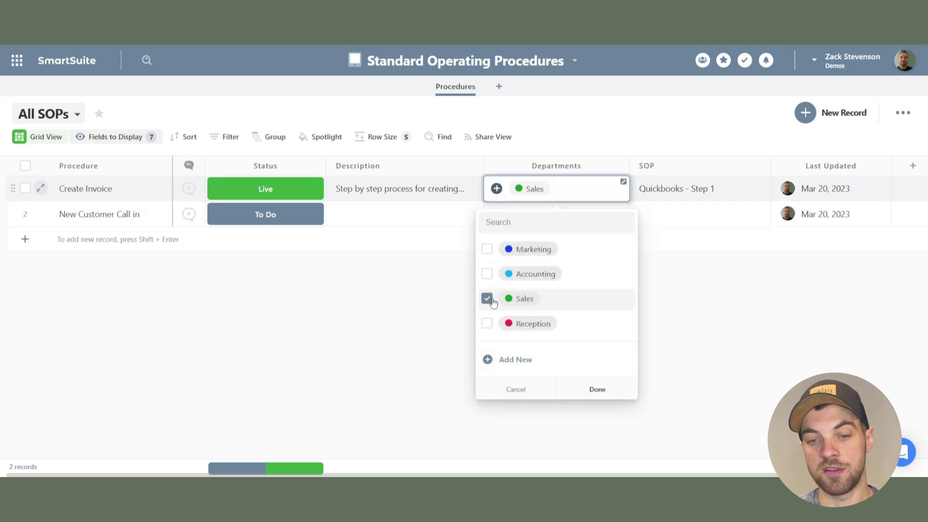
pyautogui.click(486, 275)
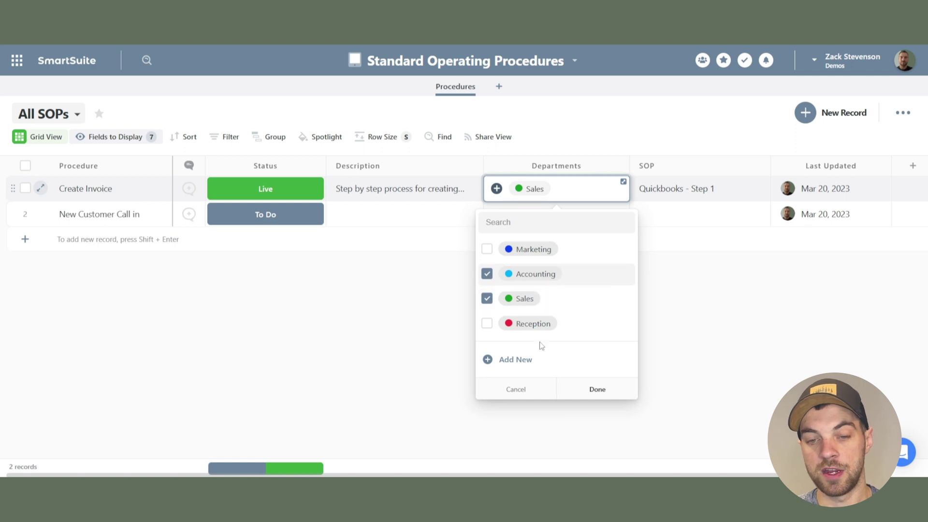
pyautogui.click(596, 390)
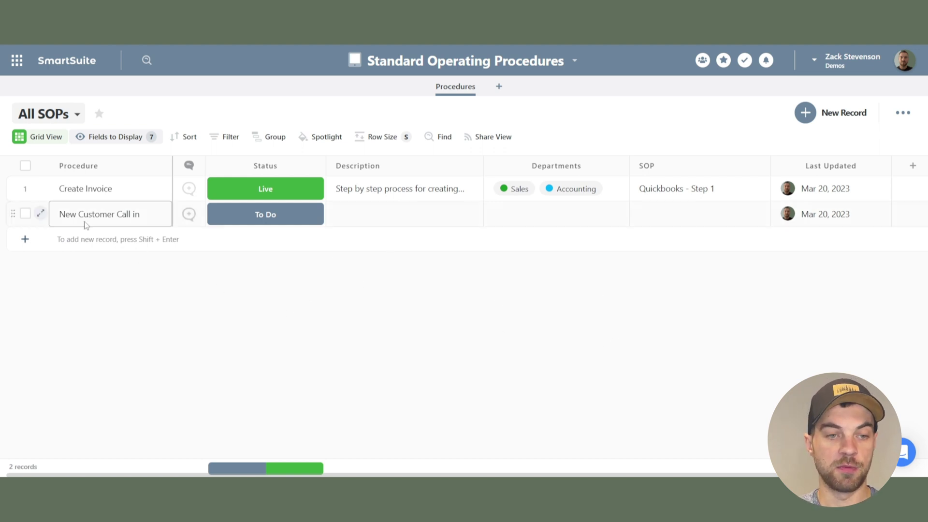
# Show the Live SOPs view, with Create Invoice under both the Accounting and Sales groups
pyautogui.click(76, 114)
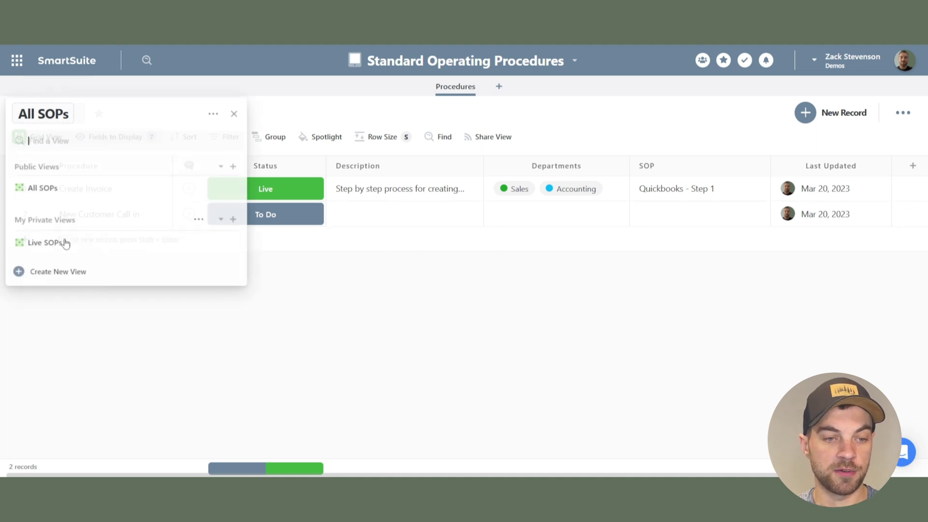
pyautogui.click(57, 246)
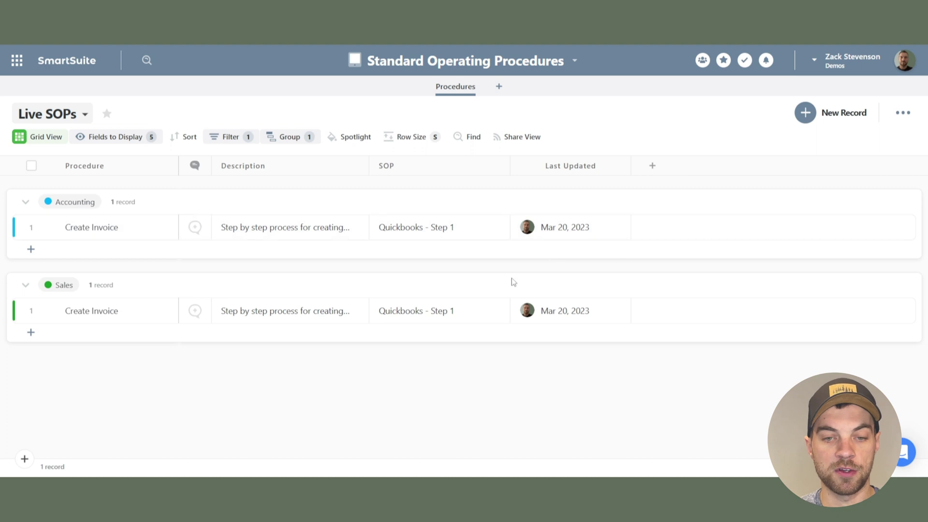
pyautogui.moveTo(404, 251)
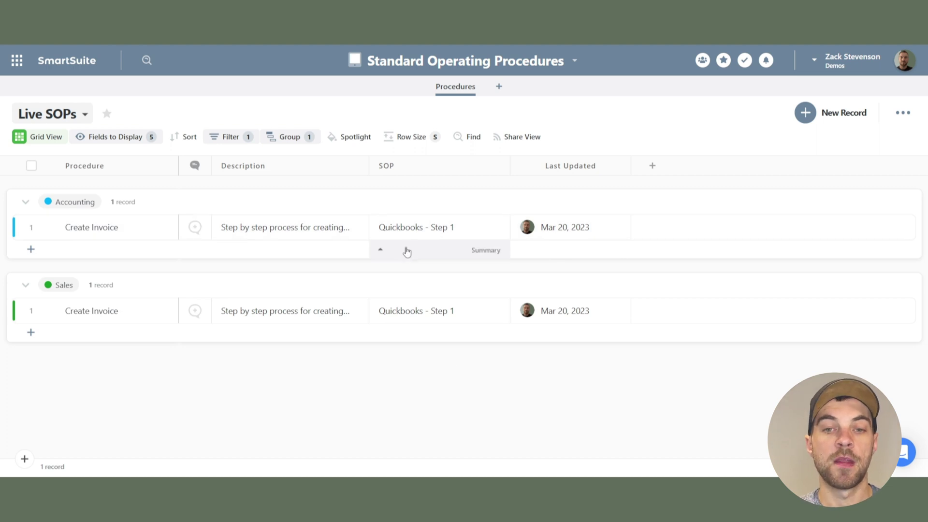
# Start a new automation triggered when a record matches a condition
pyautogui.click(575, 65)
pyautogui.click(427, 232)
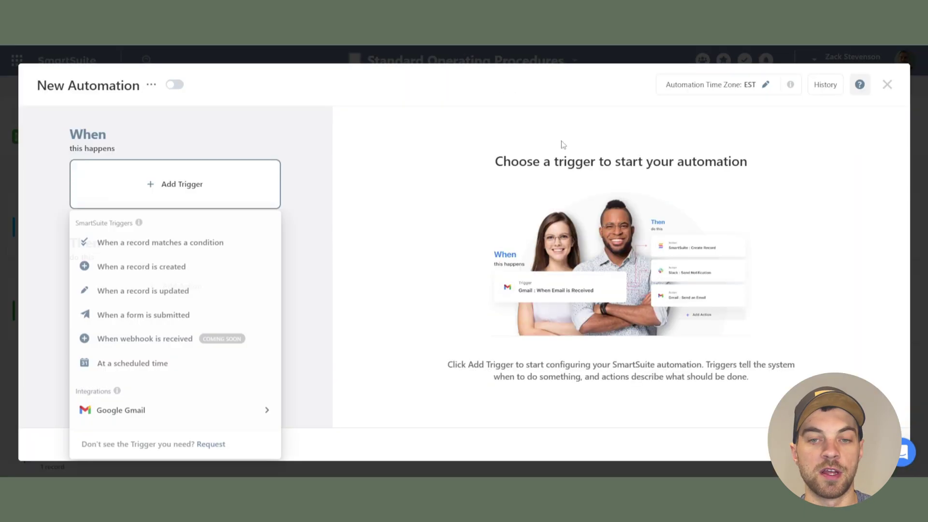
pyautogui.click(127, 244)
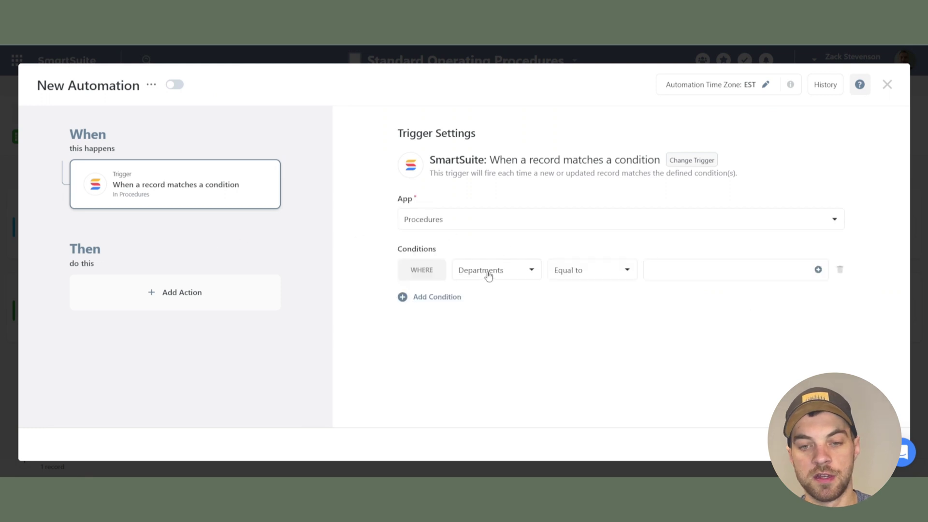
# Set the trigger condition to Last Updated On is on or before one year ago
pyautogui.click(503, 272)
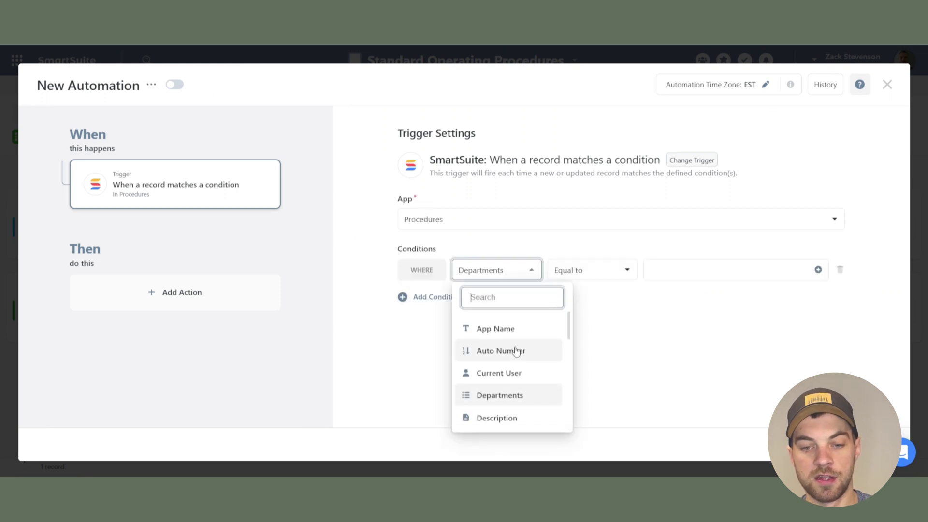
pyautogui.scroll(-5, 512, 350)
pyautogui.write('las')
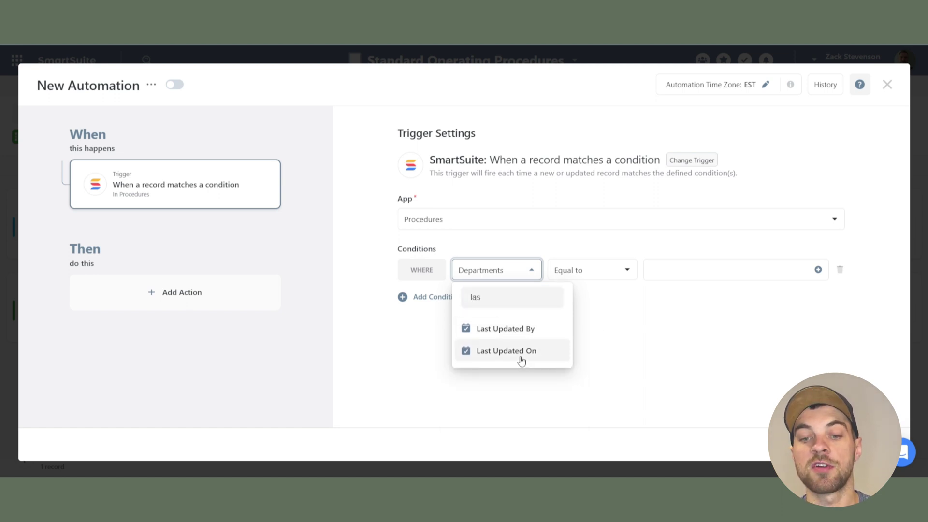
pyautogui.click(520, 361)
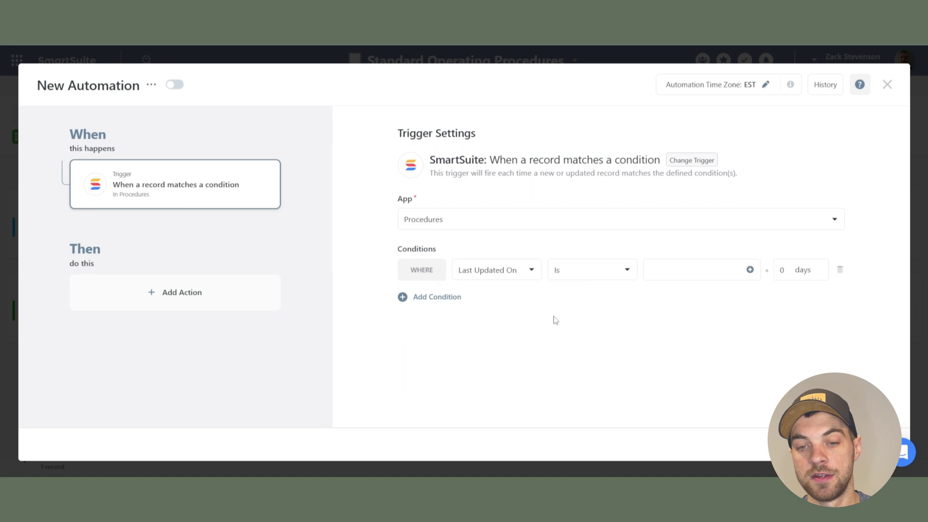
pyautogui.click(612, 278)
pyautogui.scroll(-1, 594, 340)
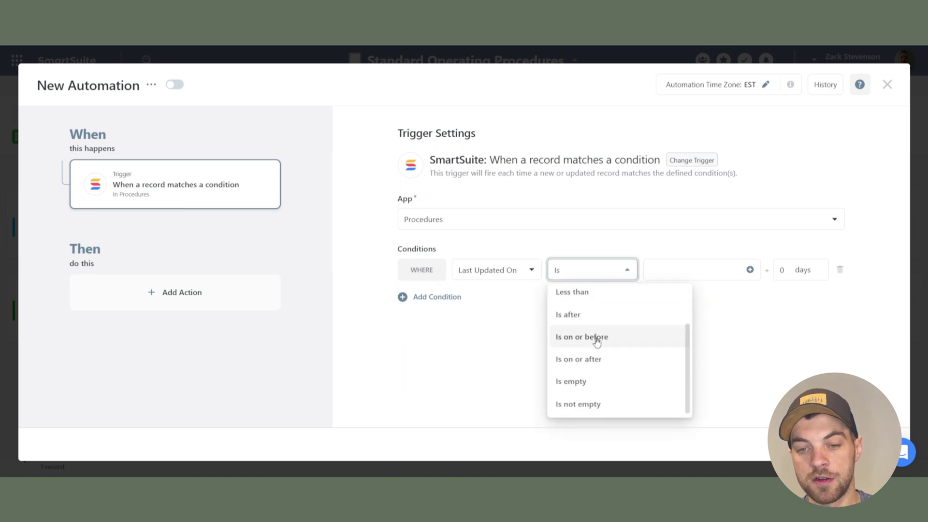
pyautogui.click(599, 337)
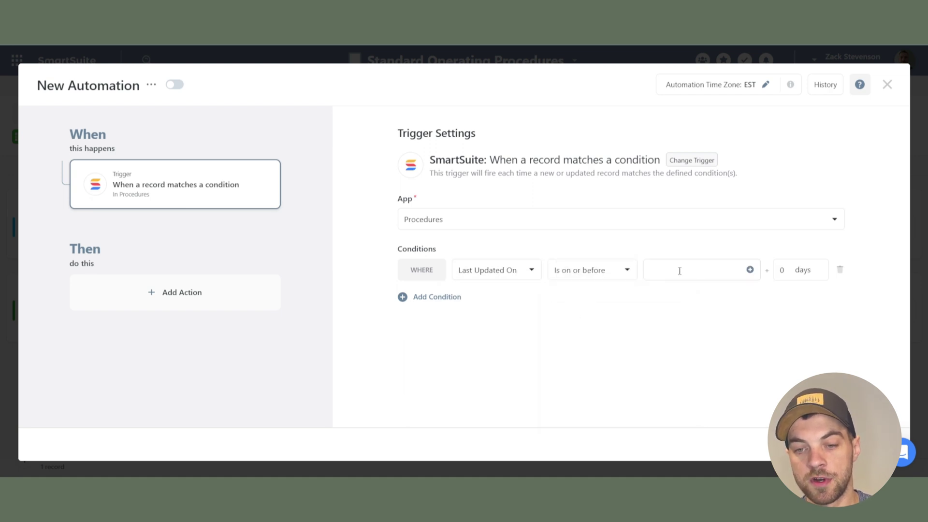
pyautogui.click(750, 270)
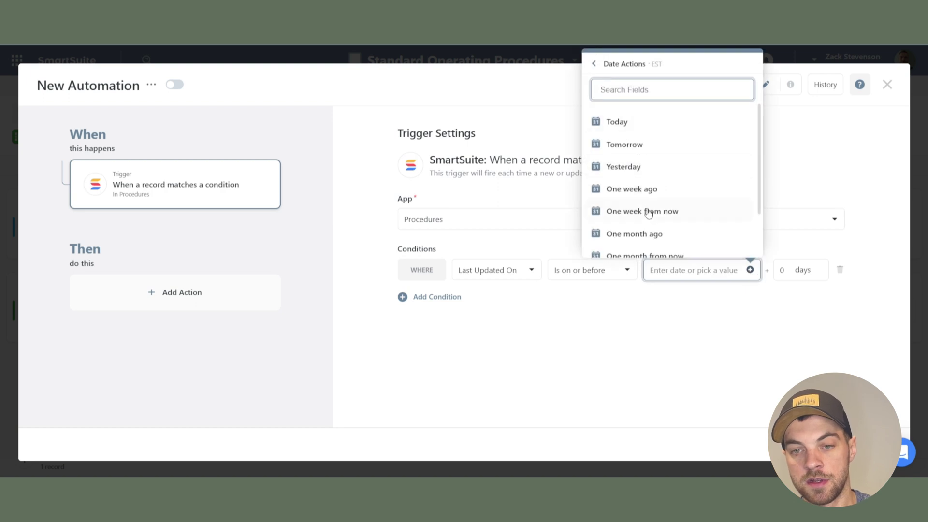
pyautogui.scroll(-2, 676, 222)
pyautogui.click(647, 224)
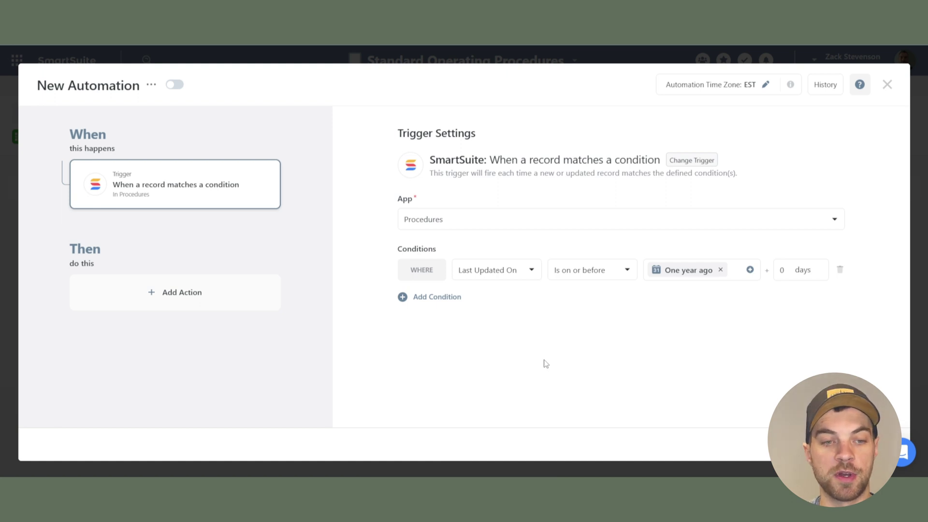
# Add a Send an email action after the trigger
pyautogui.click(164, 297)
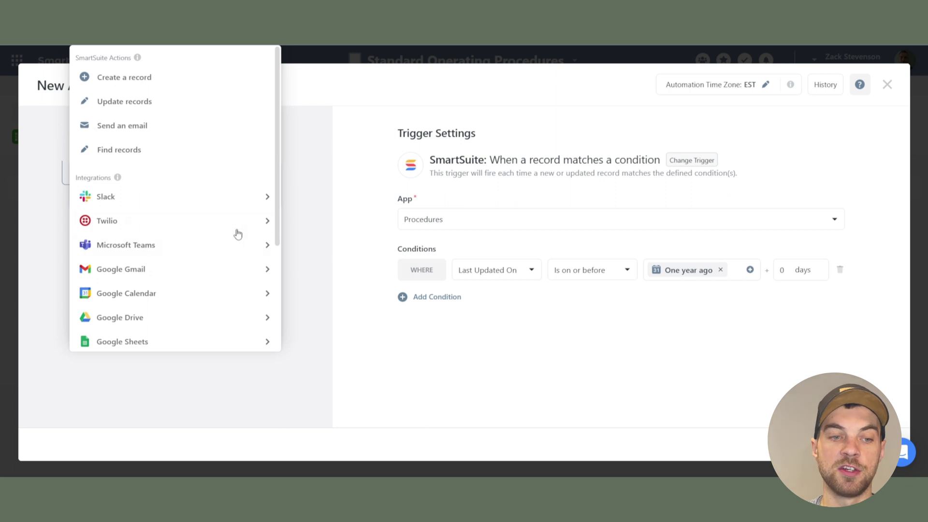
pyautogui.moveTo(147, 211)
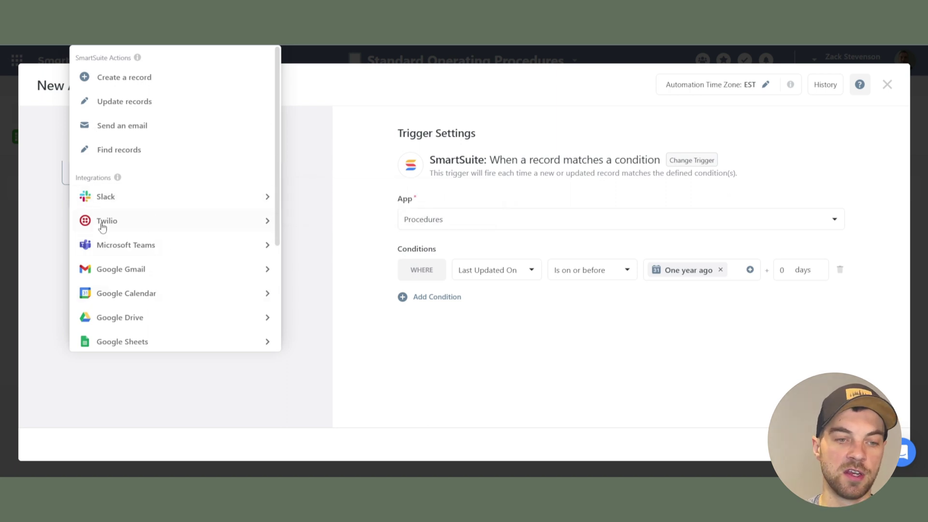
pyautogui.scroll(-1, 145, 290)
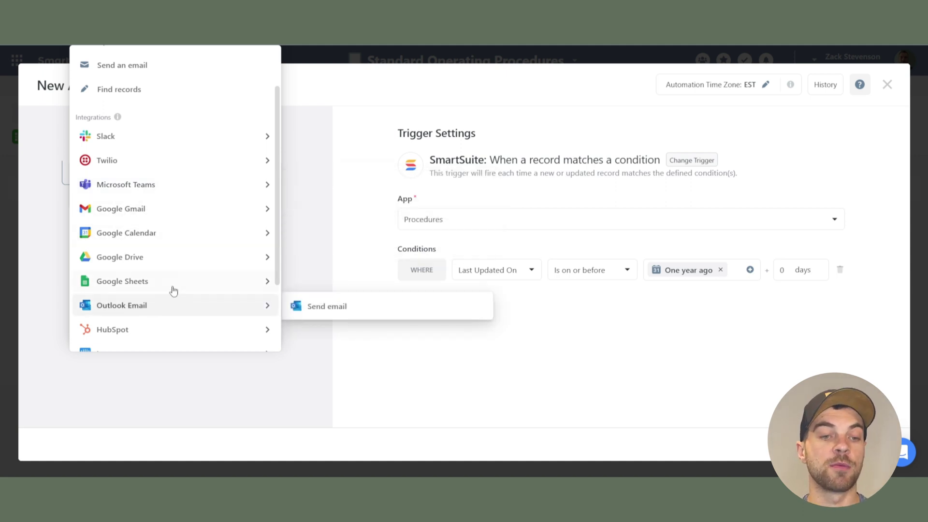
pyautogui.scroll(1, 140, 222)
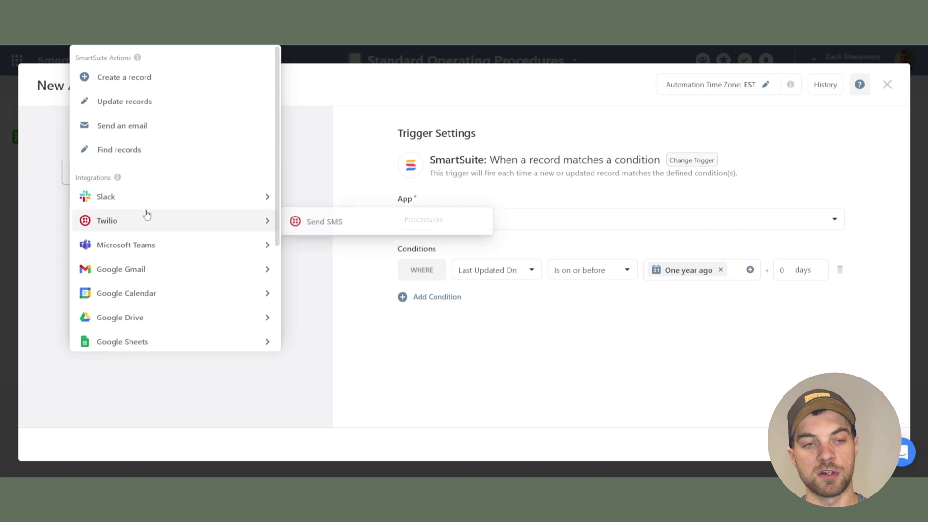
pyautogui.click(147, 127)
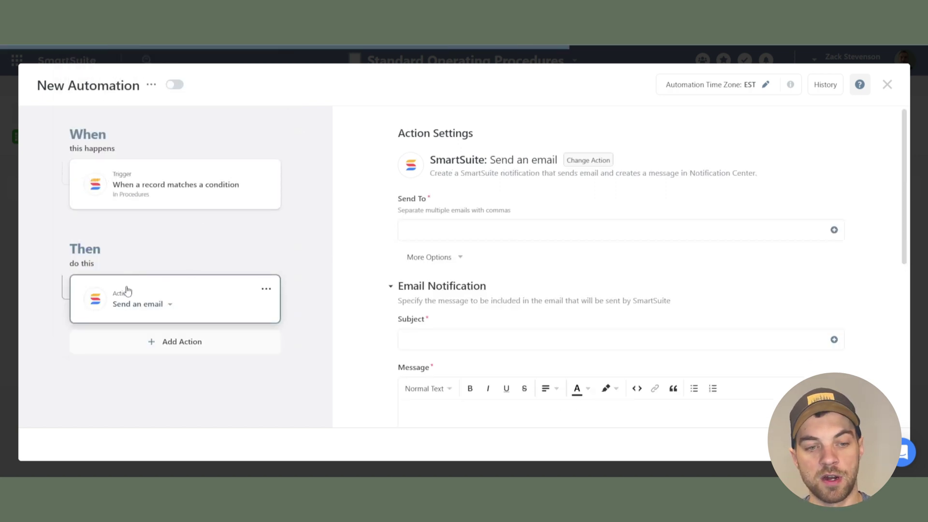
# Visit the empty Send To, Subject and Message fields, then leave the editor, raising the unsaved-changes prompt
pyautogui.scroll(-1, 386, 212)
pyautogui.scroll(1, 440, 162)
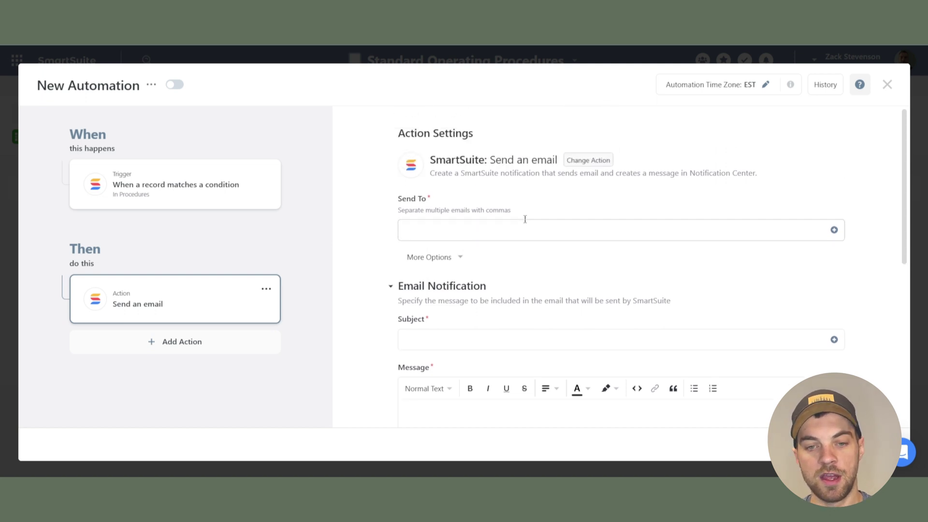
pyautogui.click(420, 226)
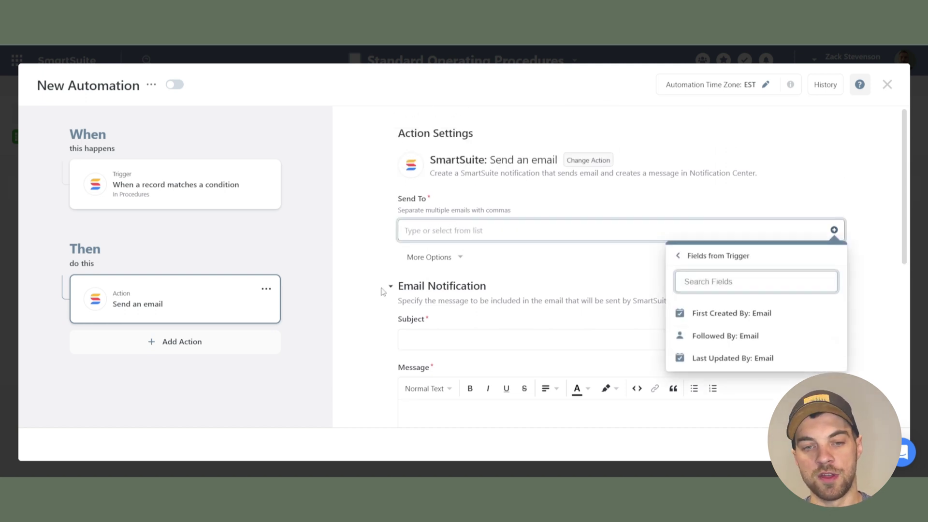
pyautogui.scroll(-1, 459, 232)
pyautogui.click(416, 274)
pyautogui.scroll(-3, 435, 242)
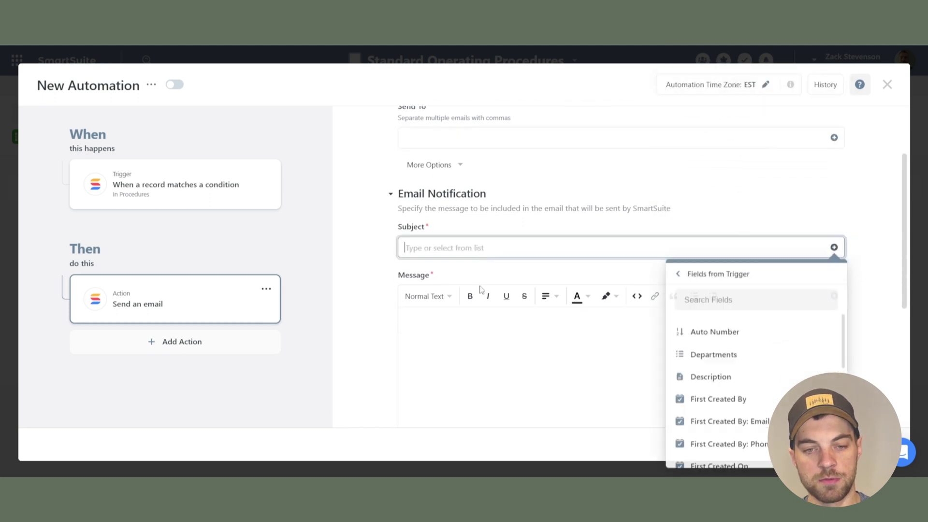
pyautogui.click(452, 201)
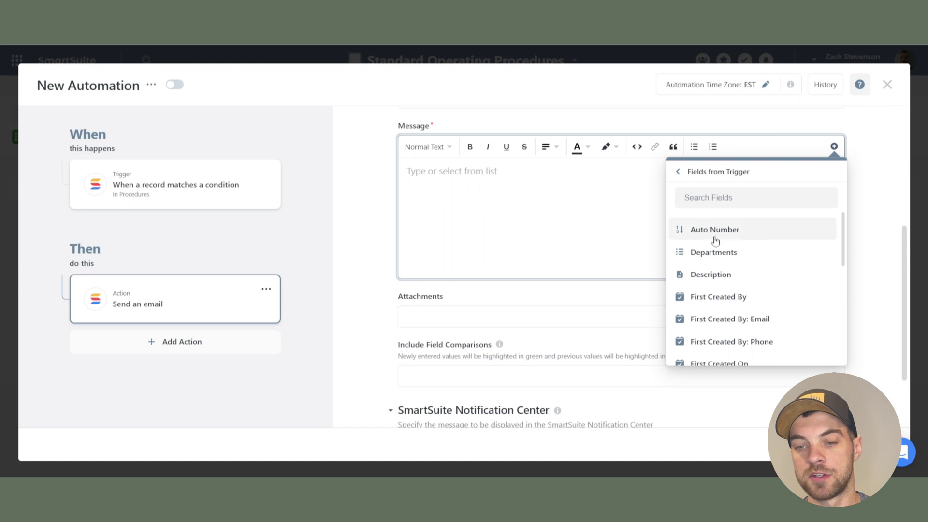
pyautogui.scroll(-1, 710, 239)
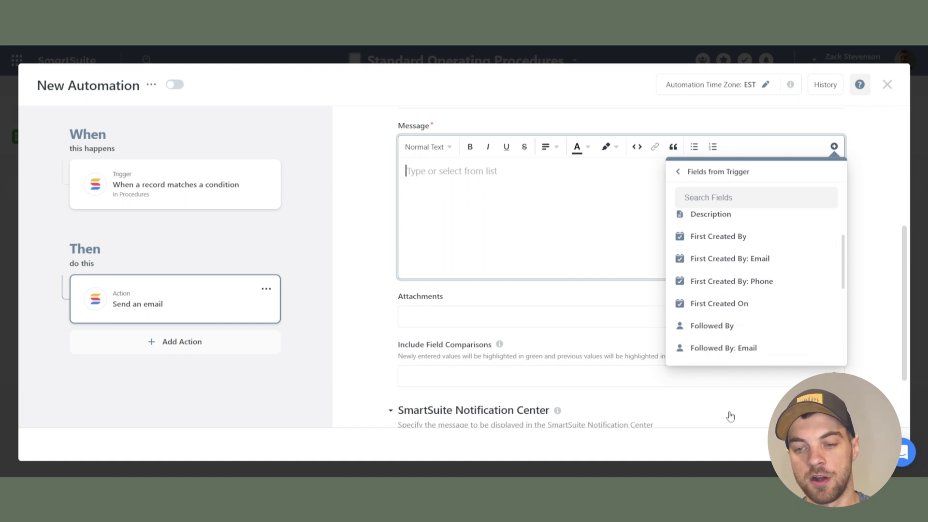
pyautogui.press('Escape')
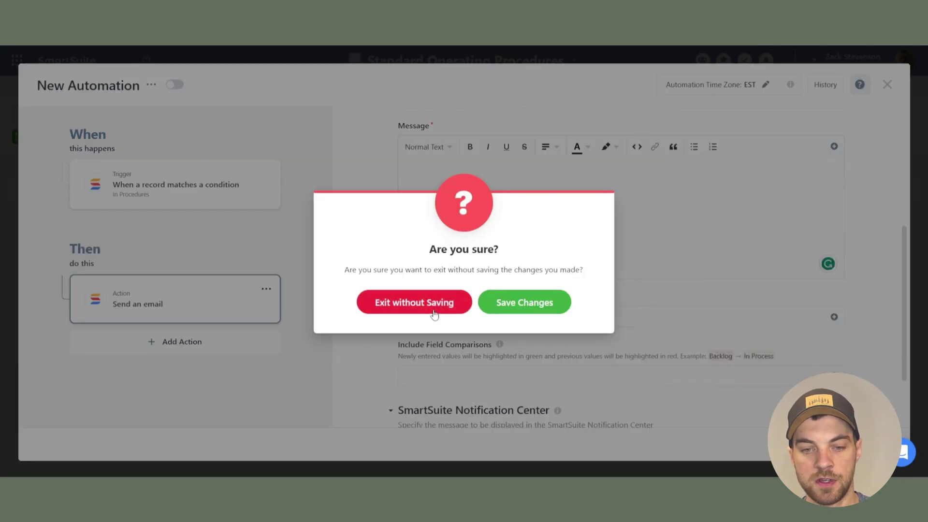
# Exit the automation without saving and go back to the All SOPs view
pyautogui.click(625, 276)
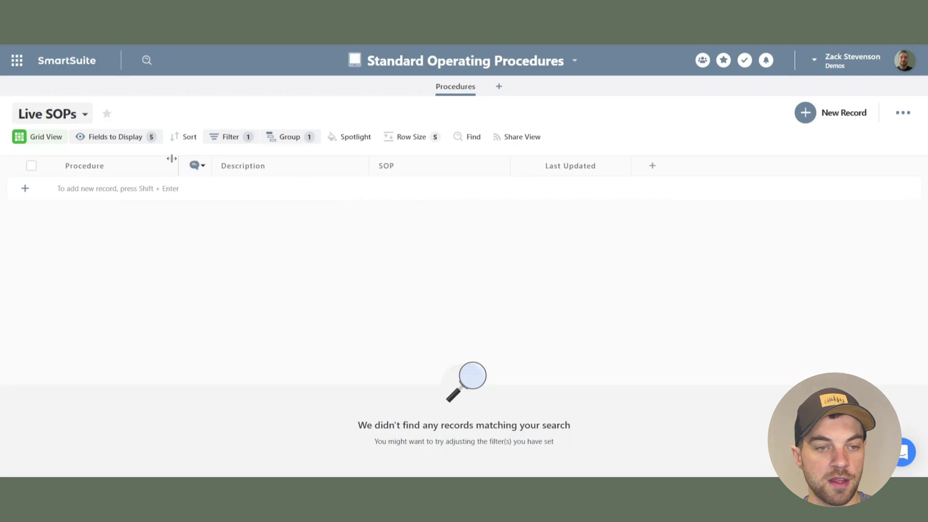
pyautogui.click(85, 114)
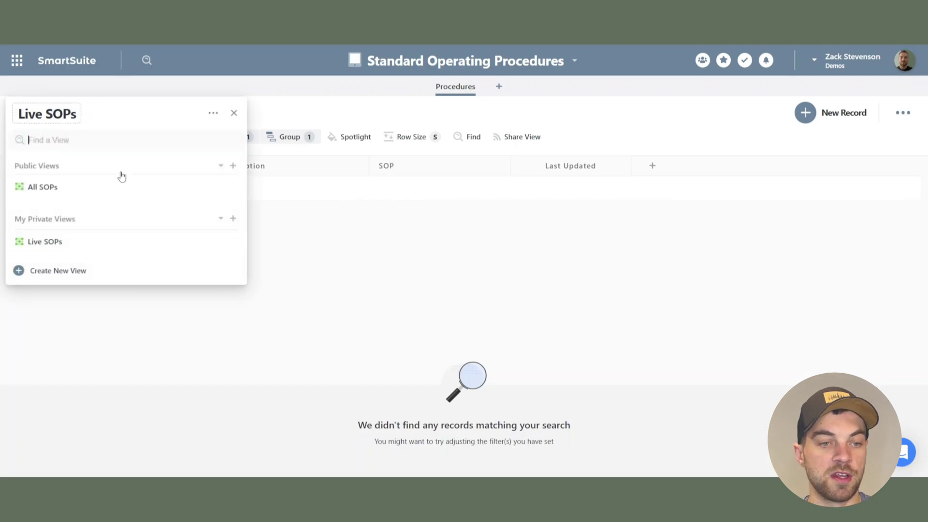
pyautogui.click(44, 186)
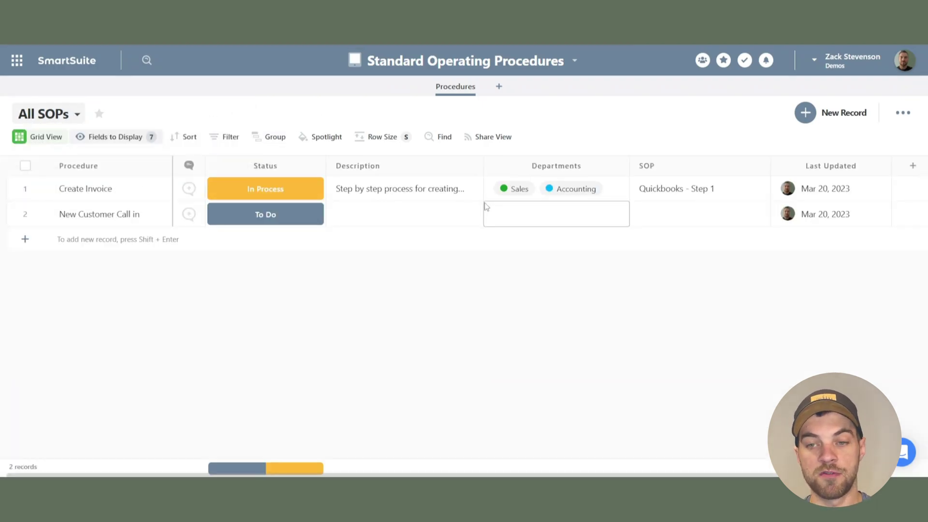